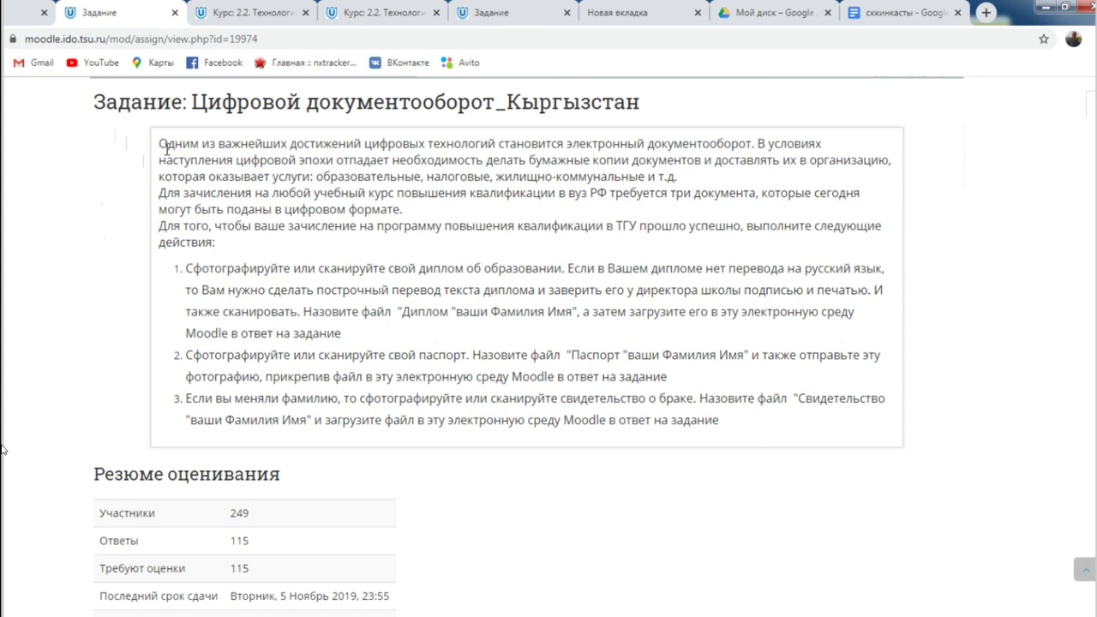
Step: Read the "Цифровой документооборот_Кыргызстан" assignment, view all its submissions and open the first student's work for grading
{"action": "left_click_drag", "start_coordinate": [166, 148], "coordinate": [189, 195]}
{"action": "scroll", "coordinate": [257, 300], "scroll_direction": "down", "scroll_amount": 3}
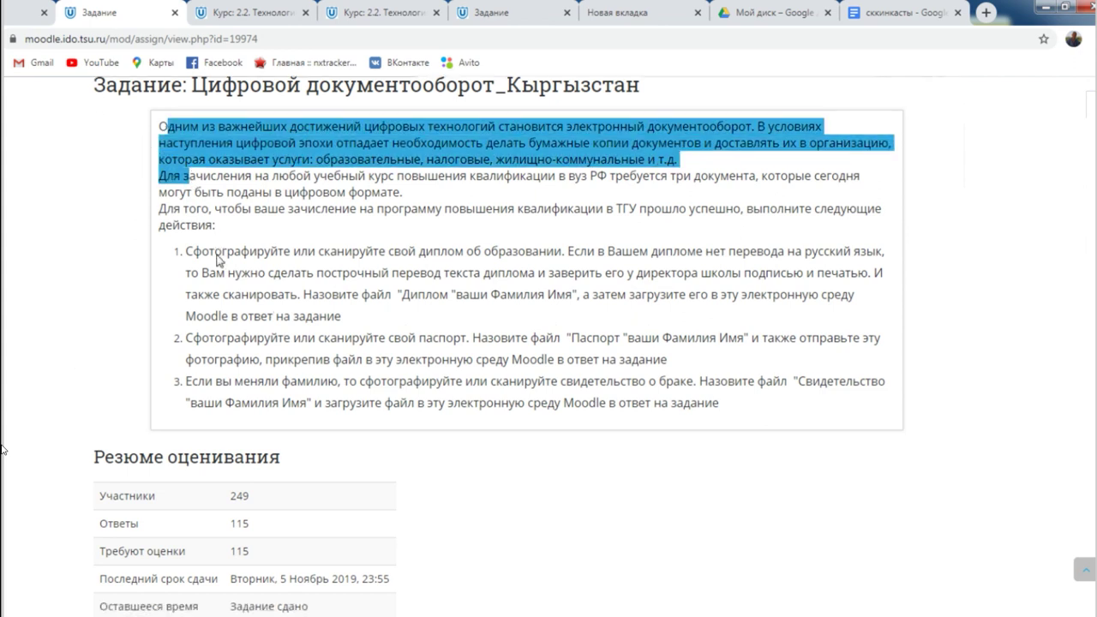
{"action": "left_click", "coordinate": [519, 521]}
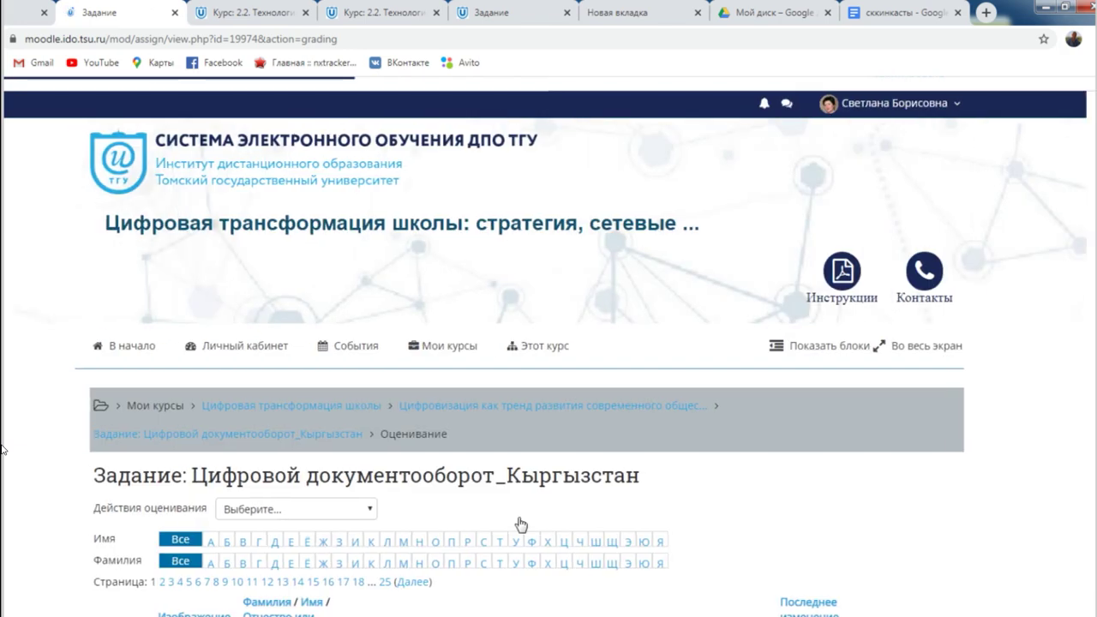
{"action": "scroll", "coordinate": [576, 538], "scroll_direction": "down", "scroll_amount": 1}
{"action": "scroll", "coordinate": [576, 538], "scroll_direction": "down", "scroll_amount": 2}
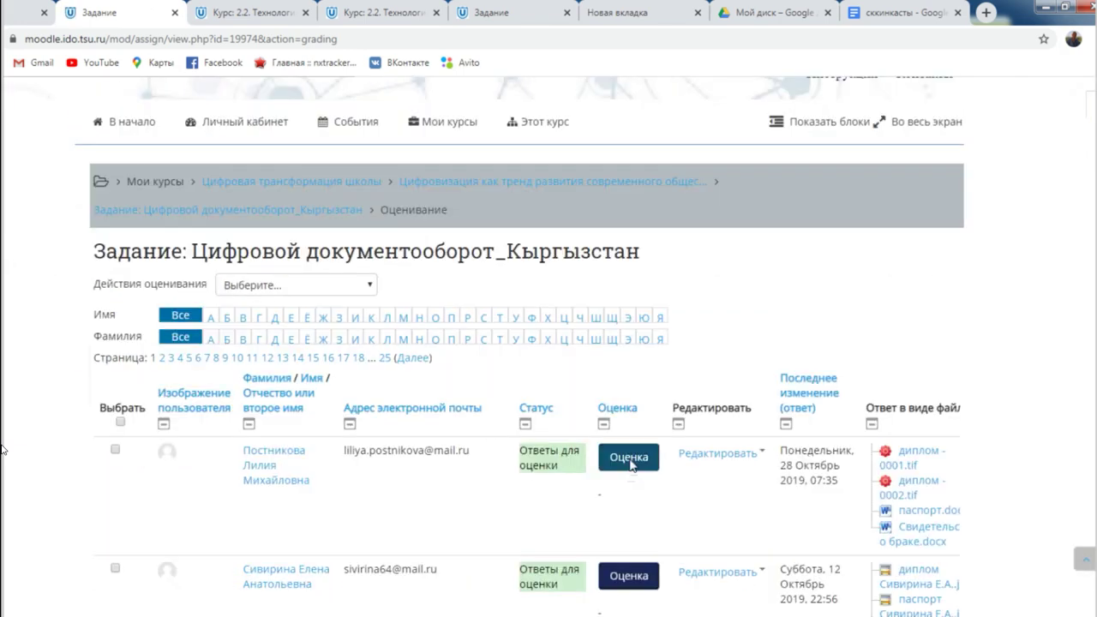
{"action": "left_click", "coordinate": [632, 460]}
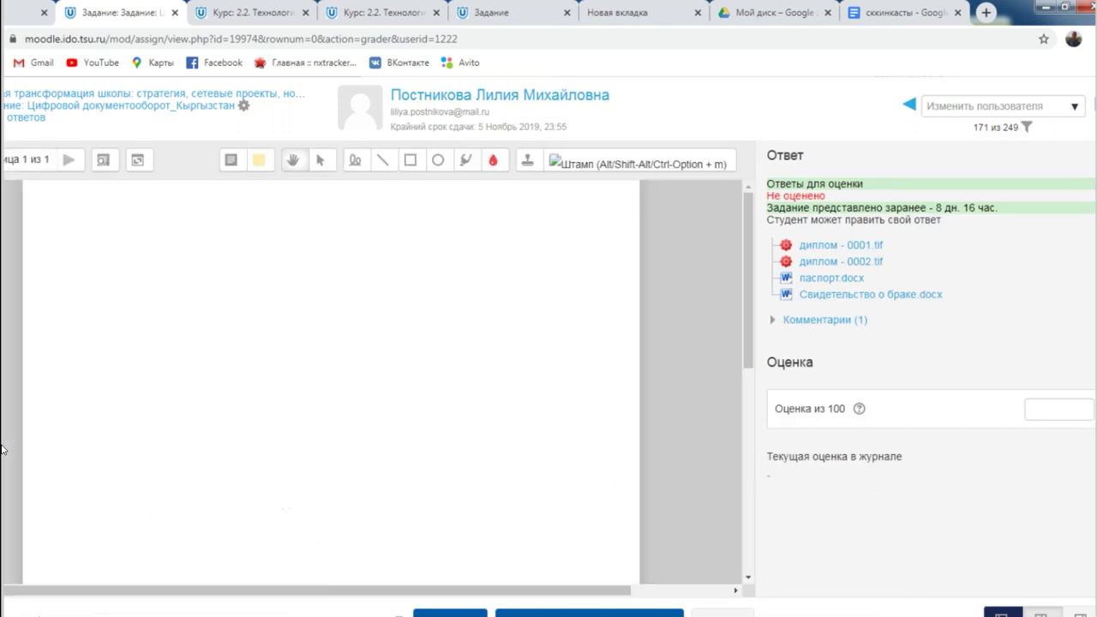
Step: Start a new "Задание" activity in course 2.2 and examine its default "Оценка" settings
{"action": "left_click", "coordinate": [237, 13]}
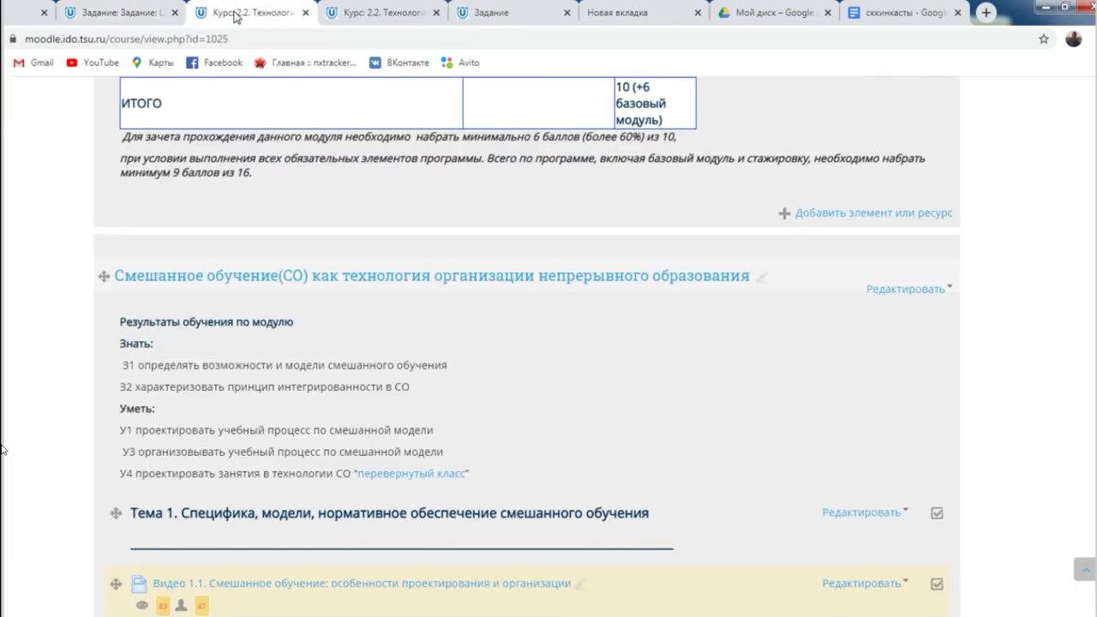
{"action": "left_click", "coordinate": [830, 215]}
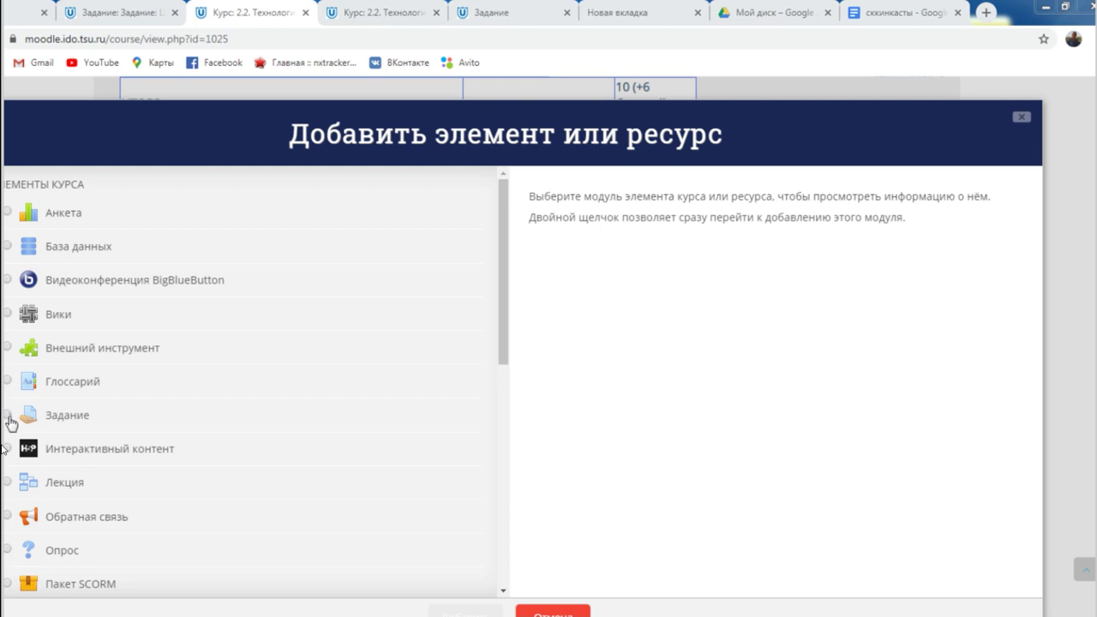
{"action": "left_click", "coordinate": [8, 415]}
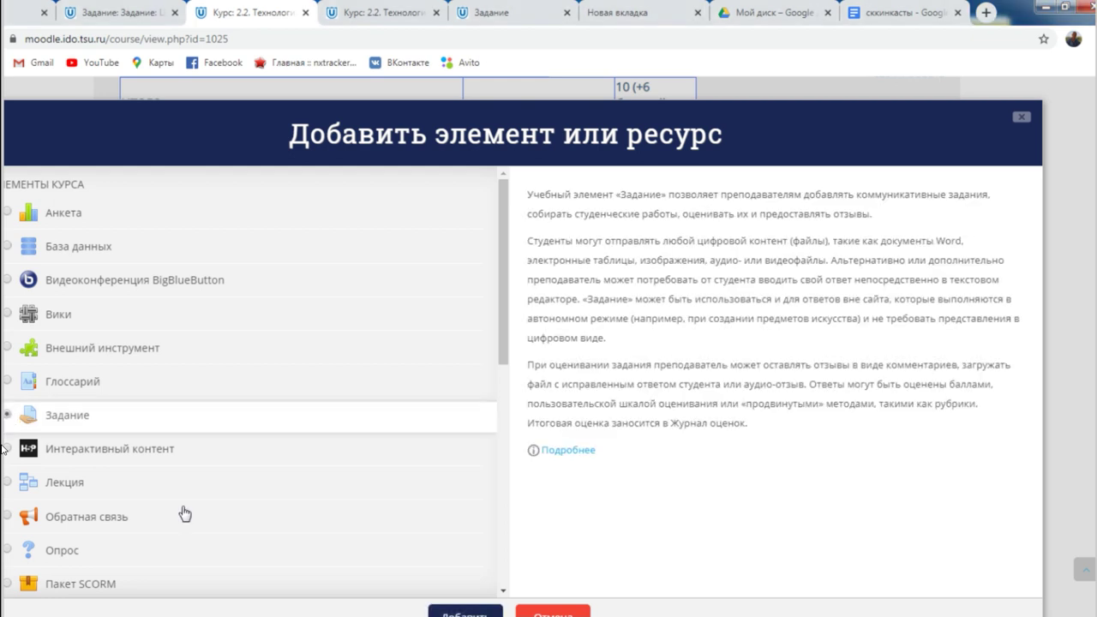
{"action": "left_click", "coordinate": [480, 611]}
{"action": "scroll", "coordinate": [484, 597], "scroll_direction": "down", "scroll_amount": 13}
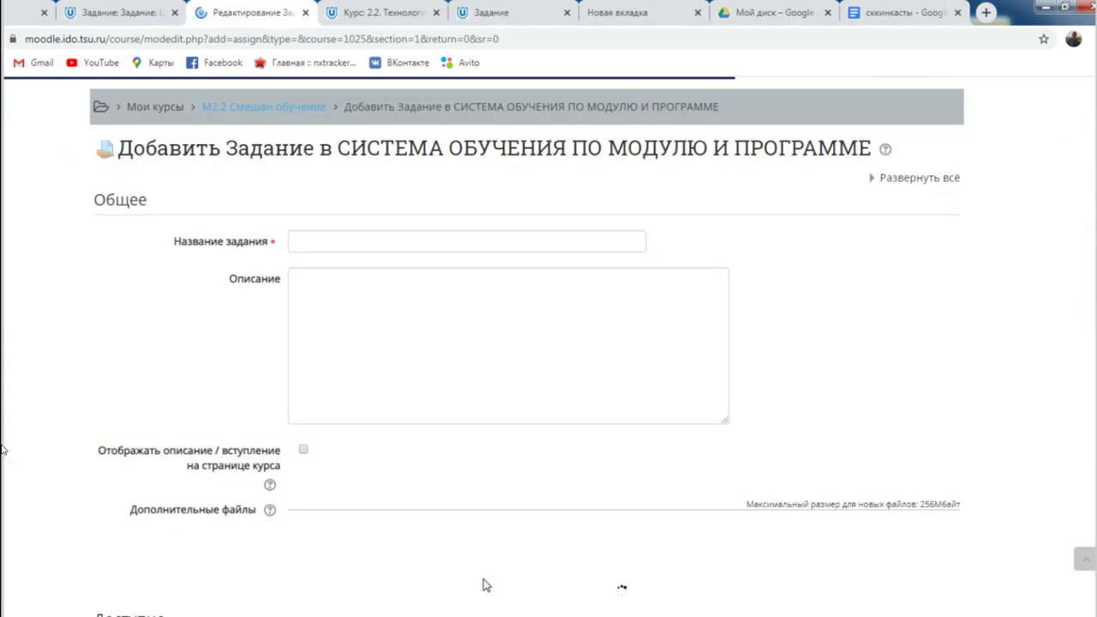
{"action": "scroll", "coordinate": [485, 571], "scroll_direction": "down", "scroll_amount": 3}
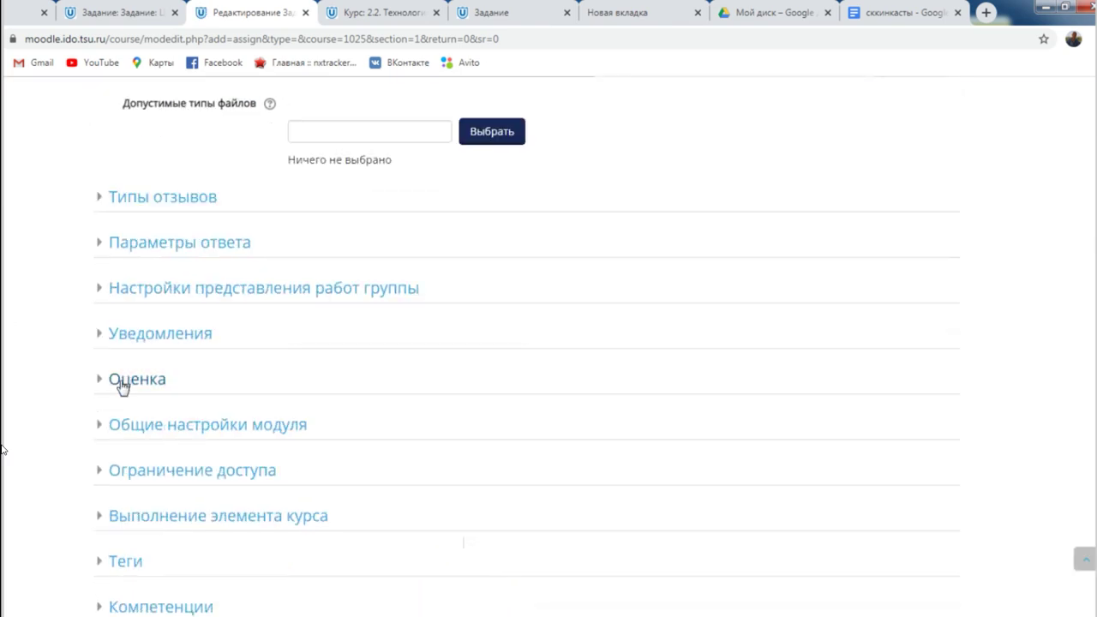
{"action": "left_click", "coordinate": [121, 386]}
{"action": "scroll", "coordinate": [505, 437], "scroll_direction": "down", "scroll_amount": 3}
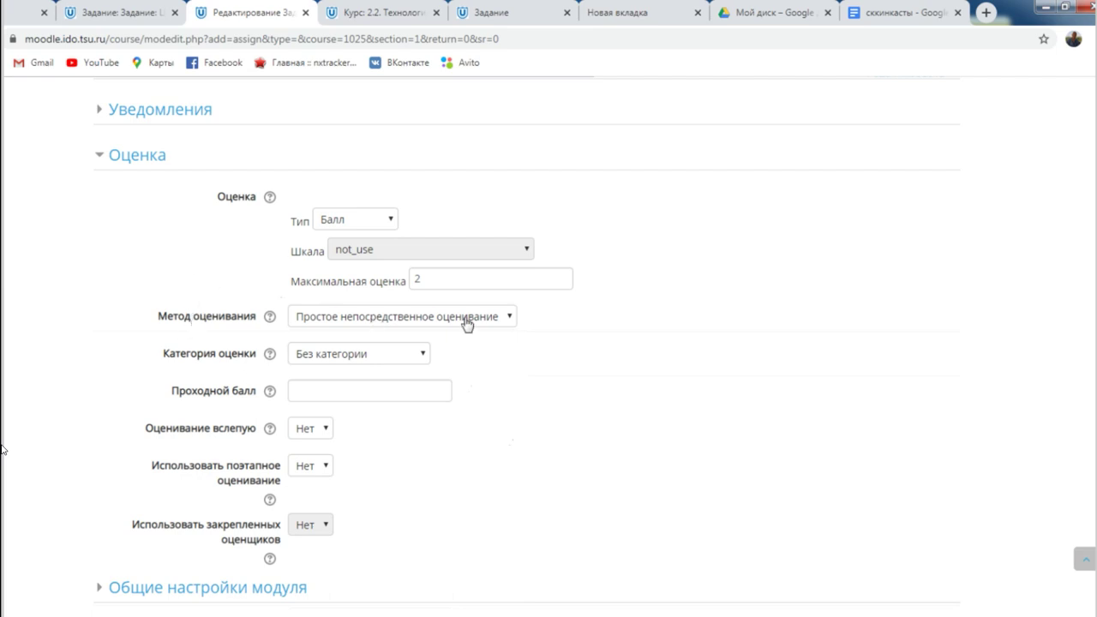
Step: Return to the first student's submission and inspect its comments and the "Оценка из 100" field
{"action": "left_click", "coordinate": [141, 17]}
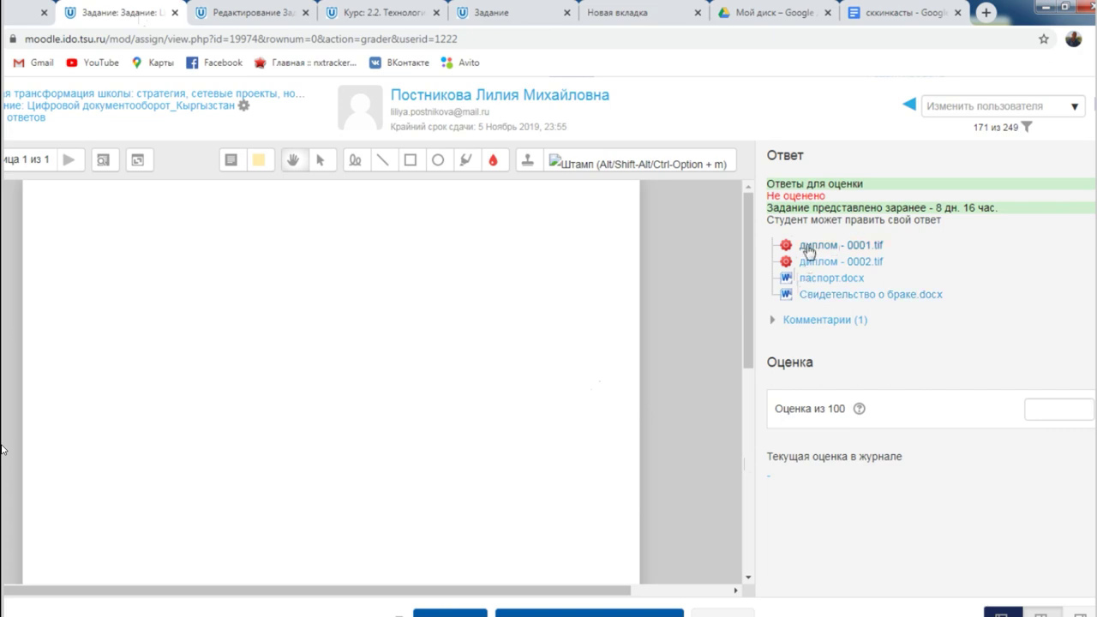
{"action": "left_click", "coordinate": [1046, 408]}
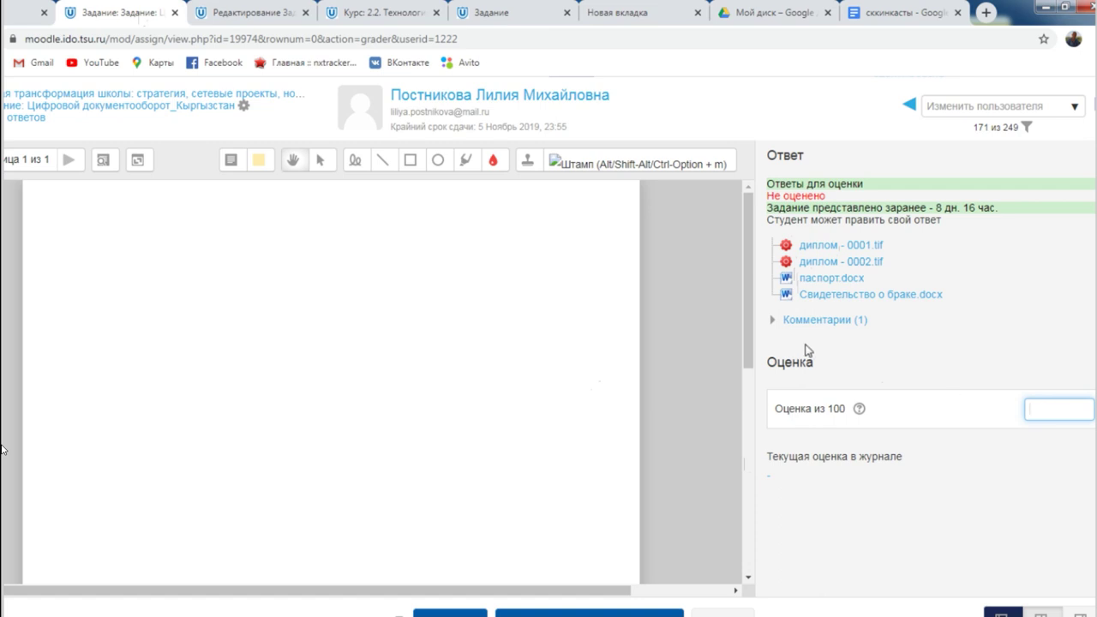
{"action": "left_click", "coordinate": [808, 323]}
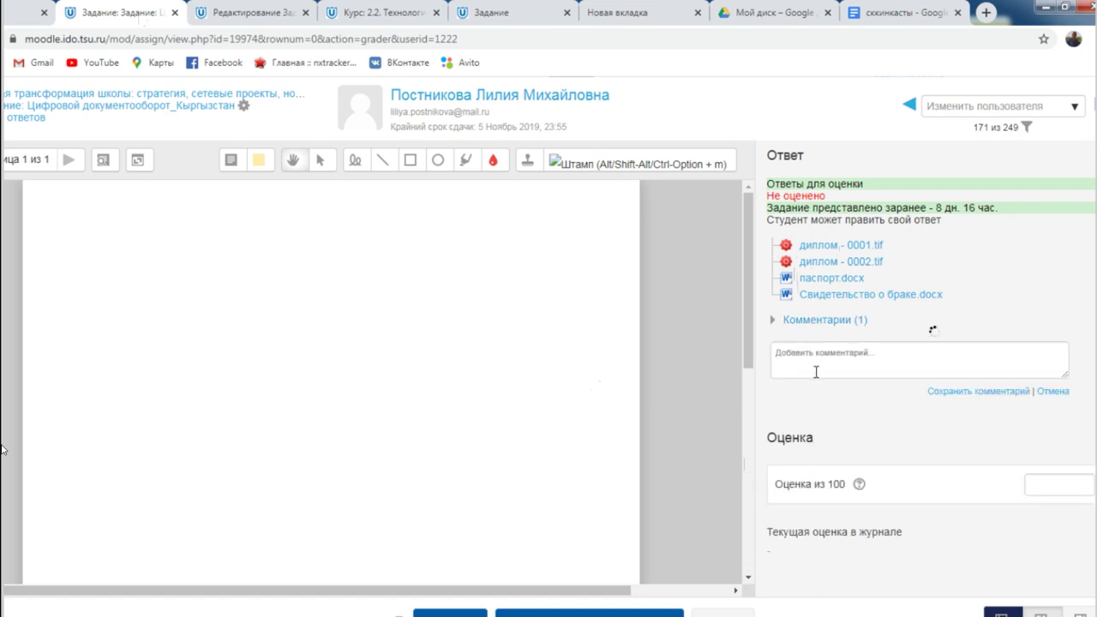
{"action": "left_click", "coordinate": [1042, 482]}
{"action": "left_click", "coordinate": [825, 356]}
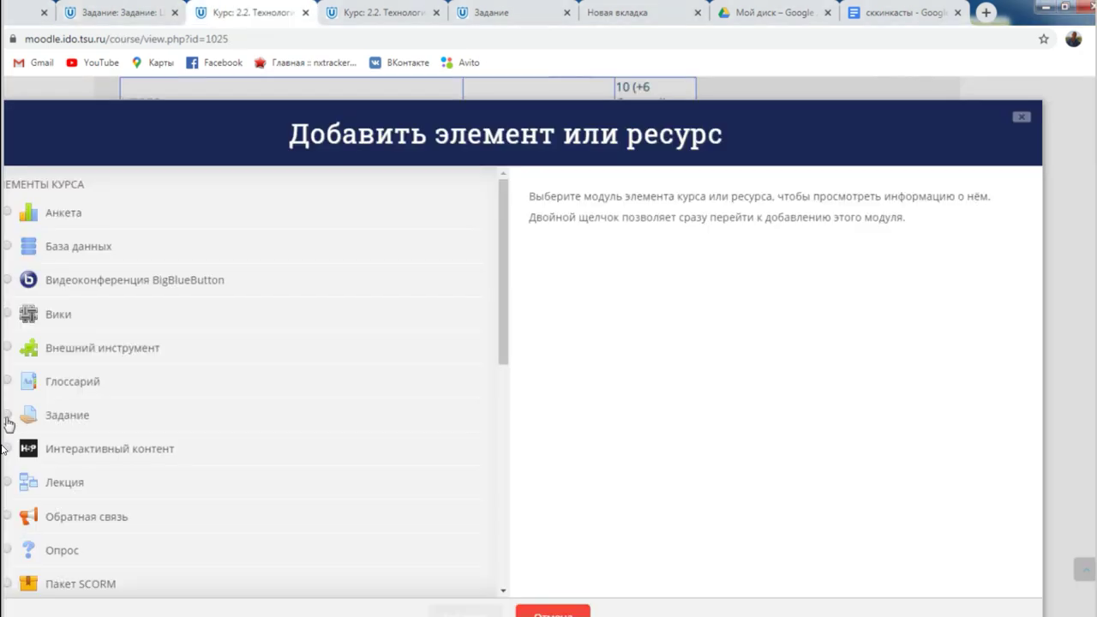
Step: Add a "Задание" activity to the course section and name it "тестовое"
{"action": "left_click", "coordinate": [9, 417]}
{"action": "left_click", "coordinate": [454, 613]}
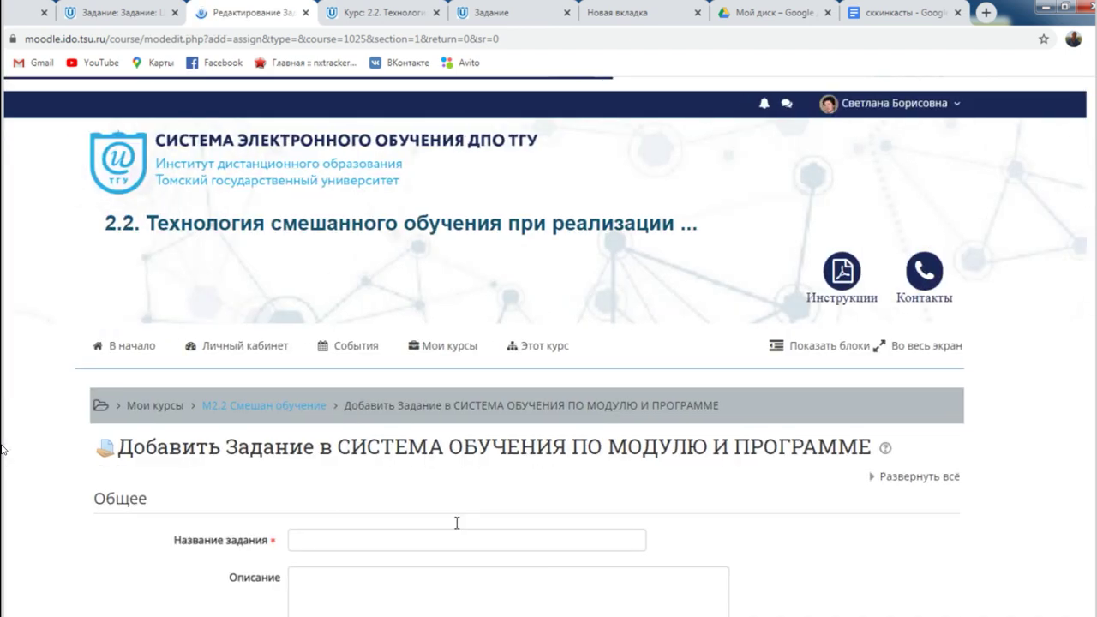
{"action": "left_click", "coordinate": [450, 539]}
{"action": "type", "text": "Те"}
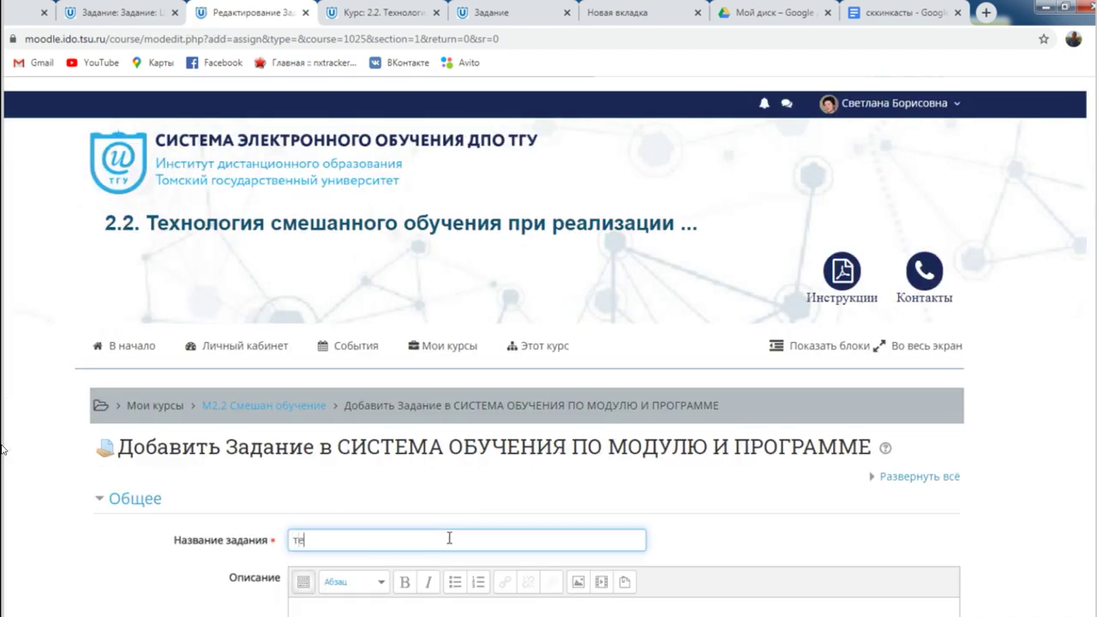
{"action": "type", "text": "стовое"}
Step: Set the assignment's grading method to "Рубрика", then save and display the assignment
{"action": "scroll", "coordinate": [657, 437], "scroll_direction": "down", "scroll_amount": 1}
{"action": "scroll", "coordinate": [658, 437], "scroll_direction": "down", "scroll_amount": 15}
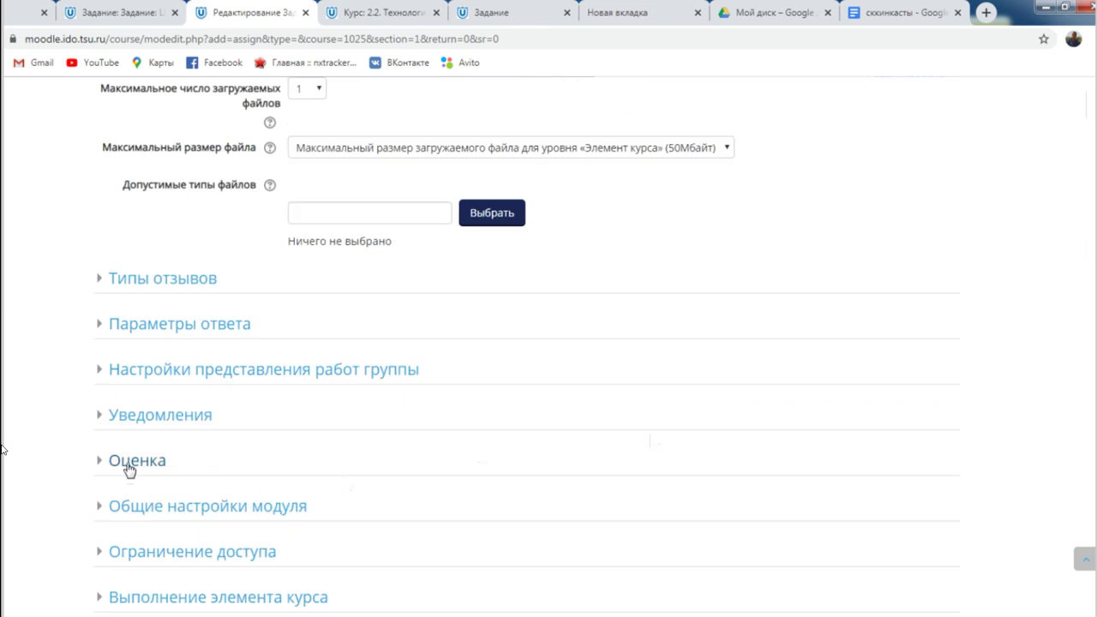
{"action": "left_click", "coordinate": [125, 461]}
{"action": "scroll", "coordinate": [629, 429], "scroll_direction": "down", "scroll_amount": 4}
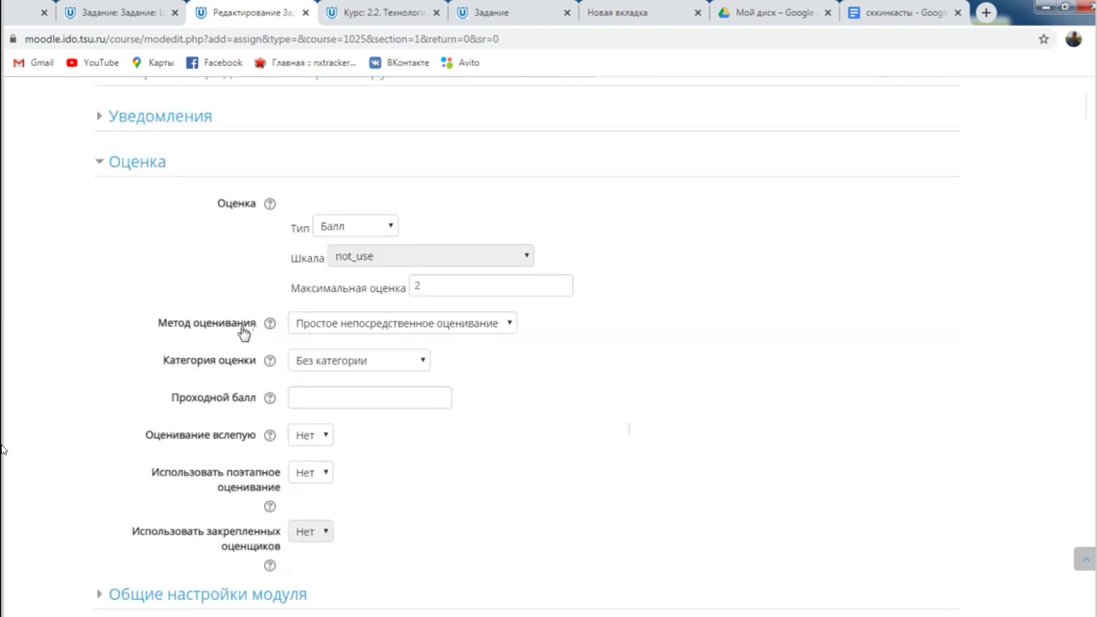
{"action": "left_click", "coordinate": [511, 329]}
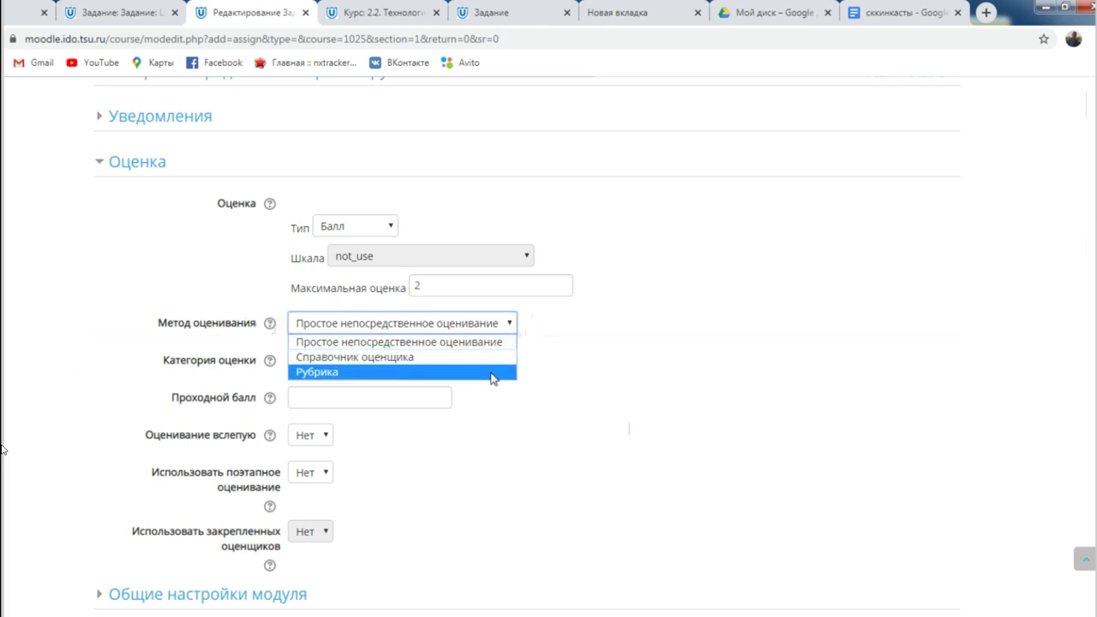
{"action": "left_click", "coordinate": [492, 378]}
{"action": "scroll", "coordinate": [492, 379], "scroll_direction": "down", "scroll_amount": 4}
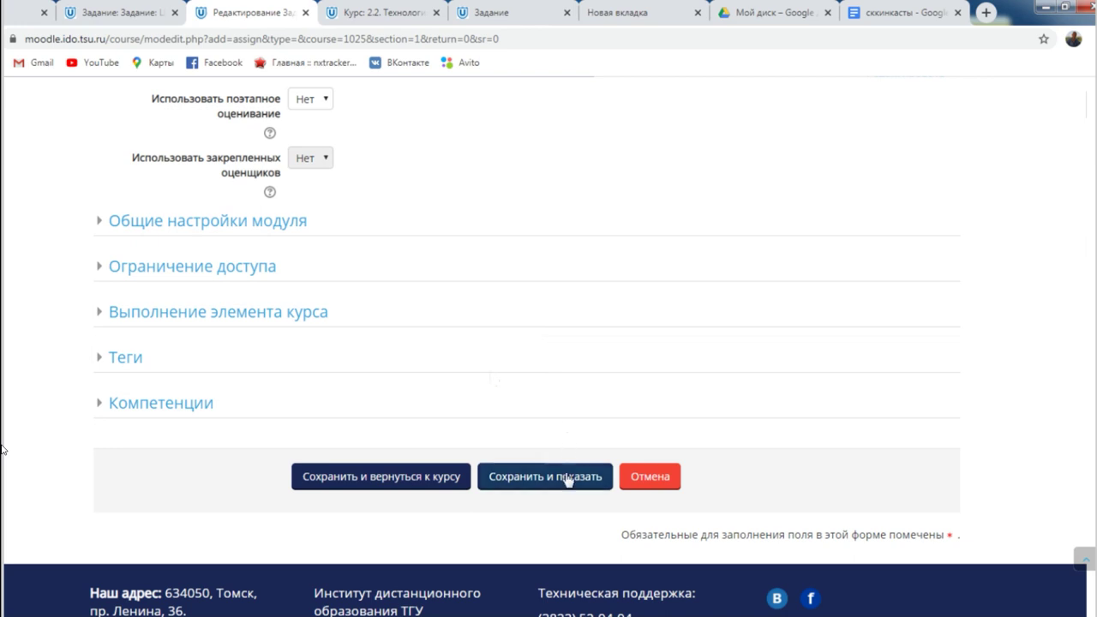
{"action": "left_click", "coordinate": [567, 483]}
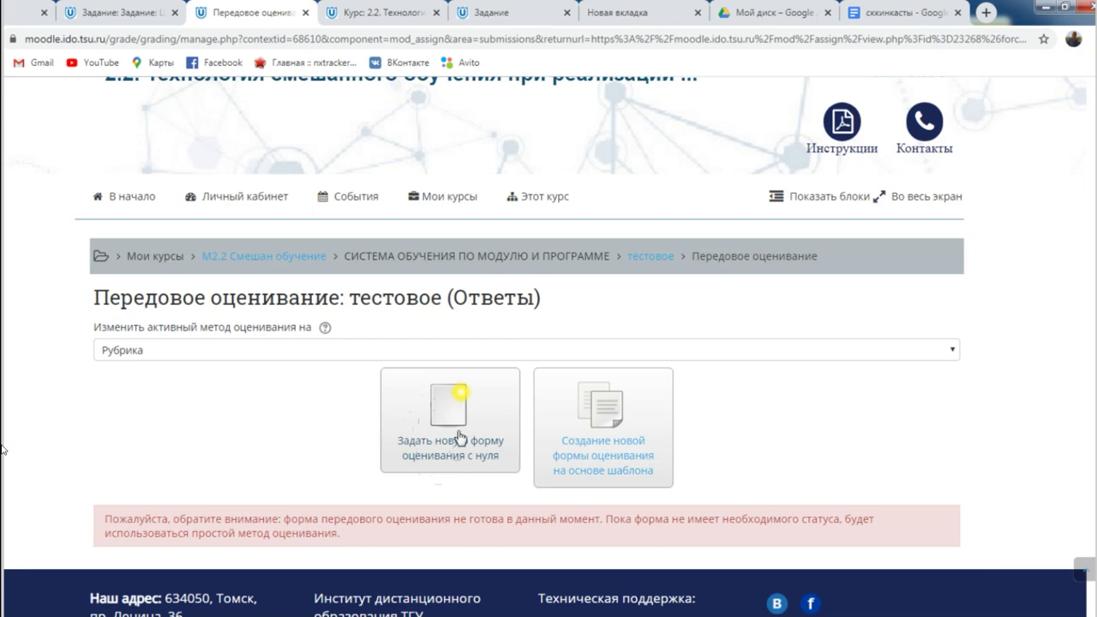
Step: Create a new grading form from scratch and name the rubric's first criterion "актуальность источников"
{"action": "left_click", "coordinate": [457, 420]}
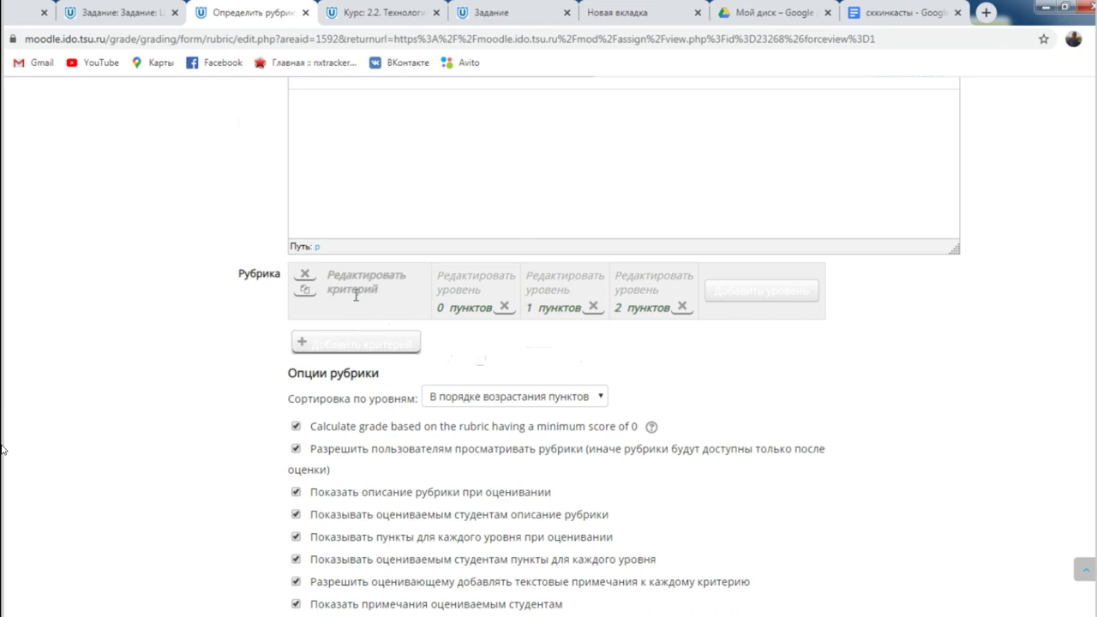
{"action": "left_click", "coordinate": [356, 279]}
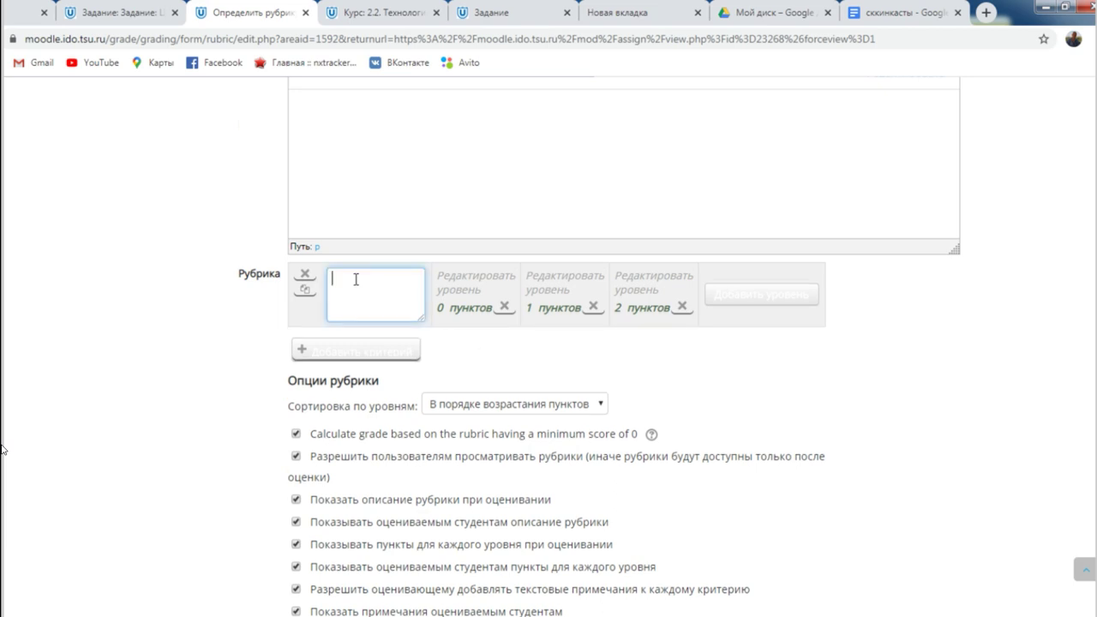
{"action": "type", "text": "актуальность источников"}
Step: Open the first criterion's 0, 1 and 2 point level descriptions for editing without filling them in
{"action": "left_click", "coordinate": [459, 288]}
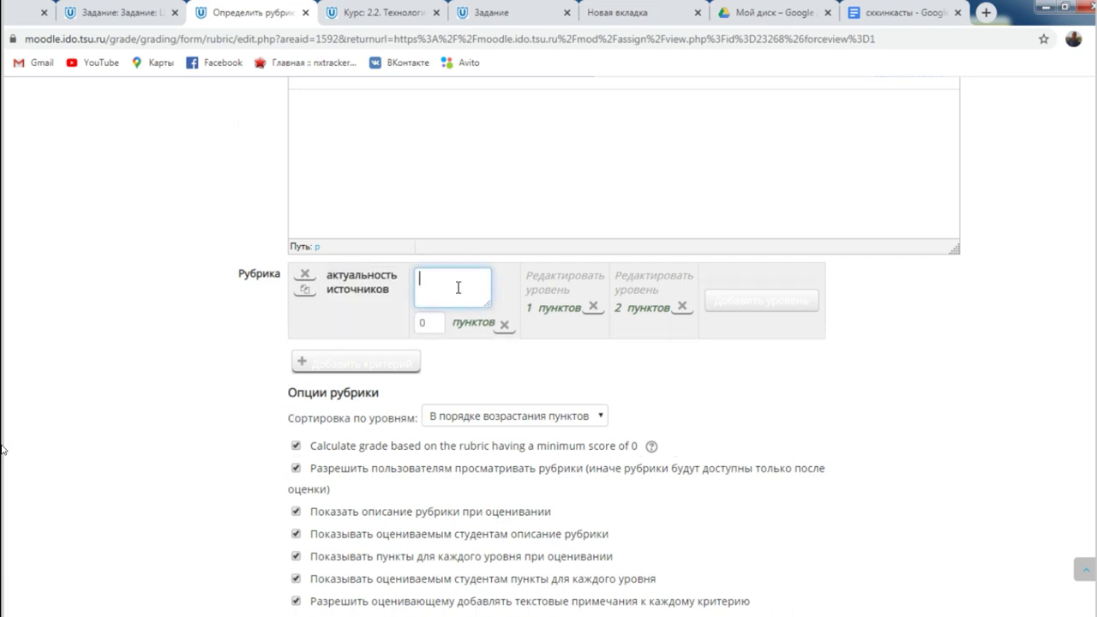
{"action": "left_click", "coordinate": [646, 276]}
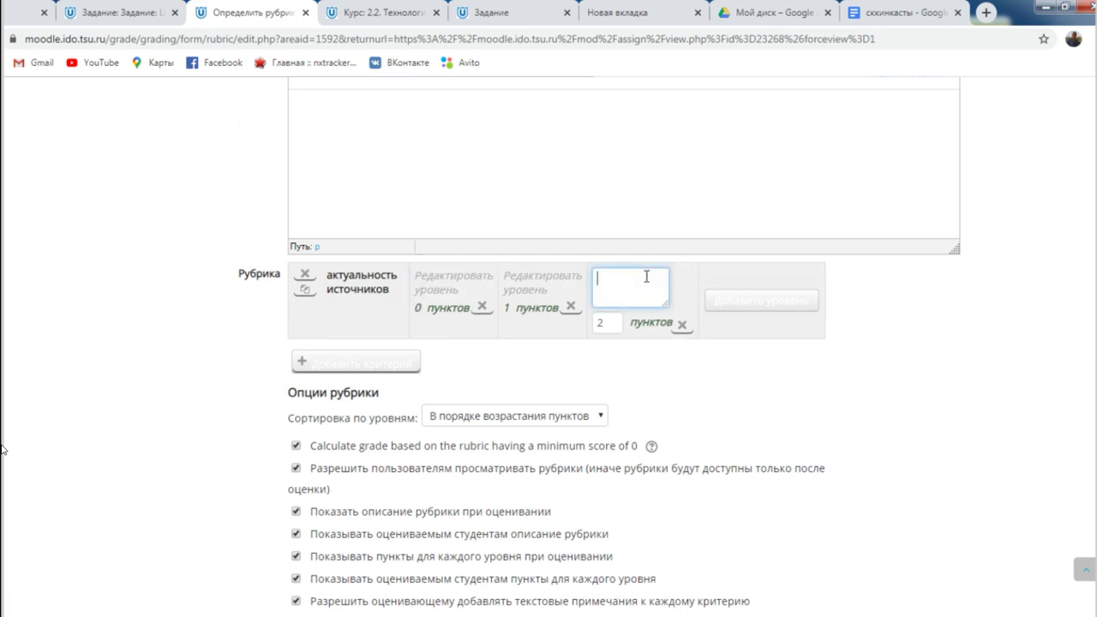
{"action": "left_click", "coordinate": [554, 291]}
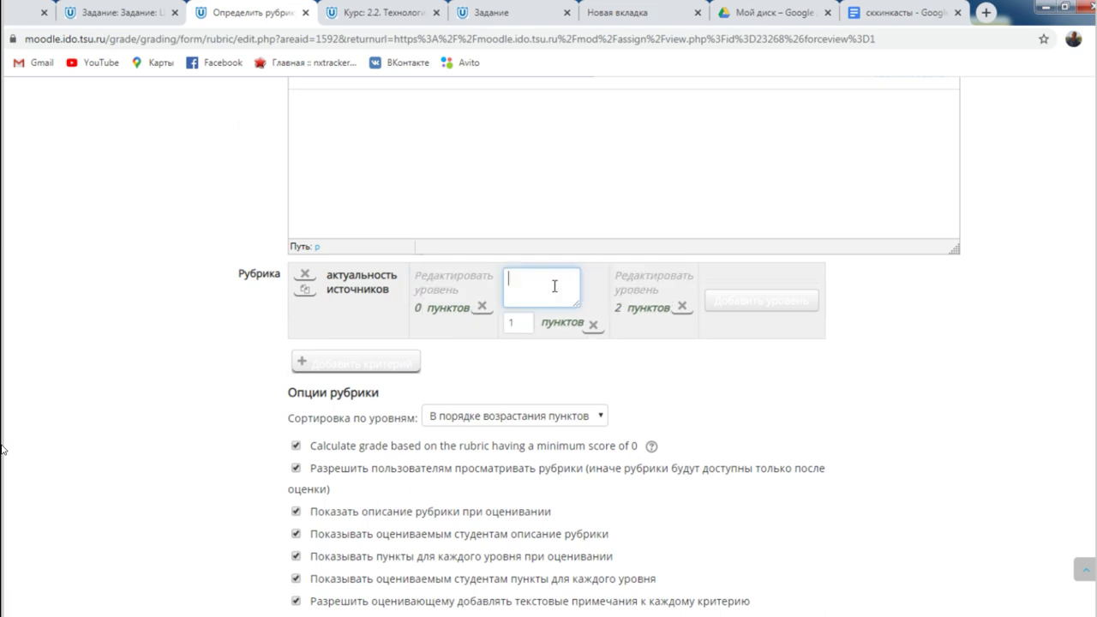
{"action": "left_click", "coordinate": [643, 283]}
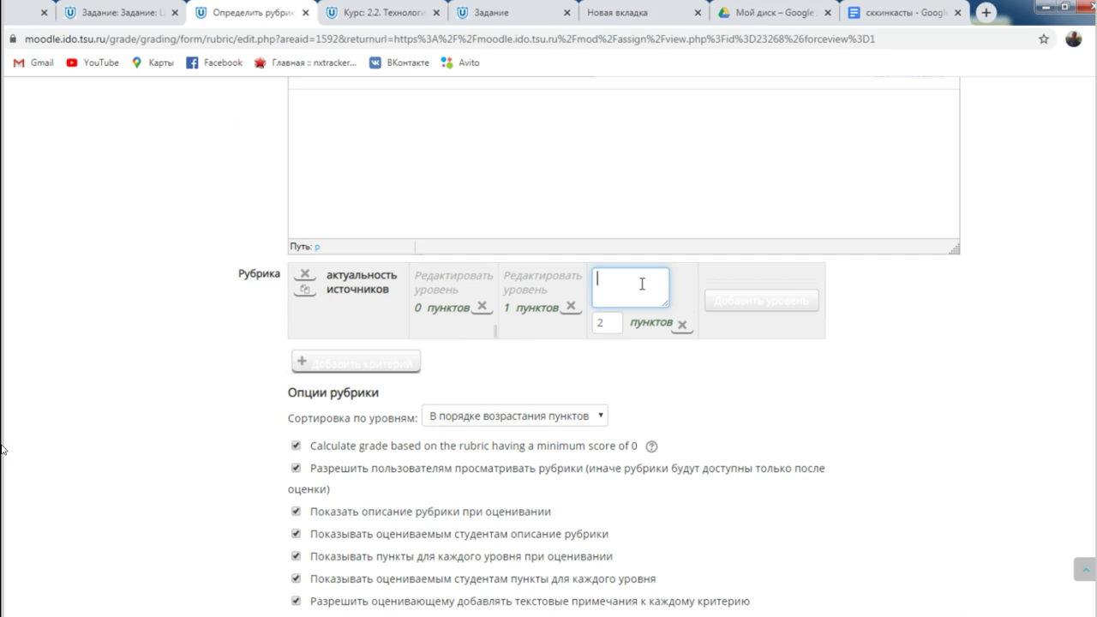
{"action": "left_click", "coordinate": [465, 276]}
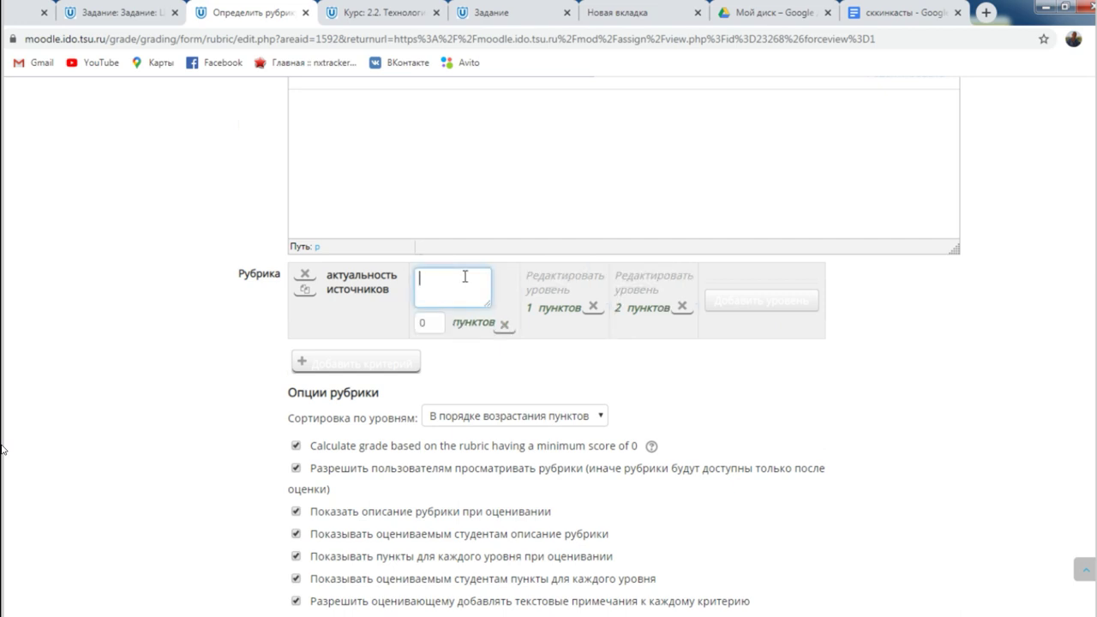
{"action": "left_click", "coordinate": [552, 277]}
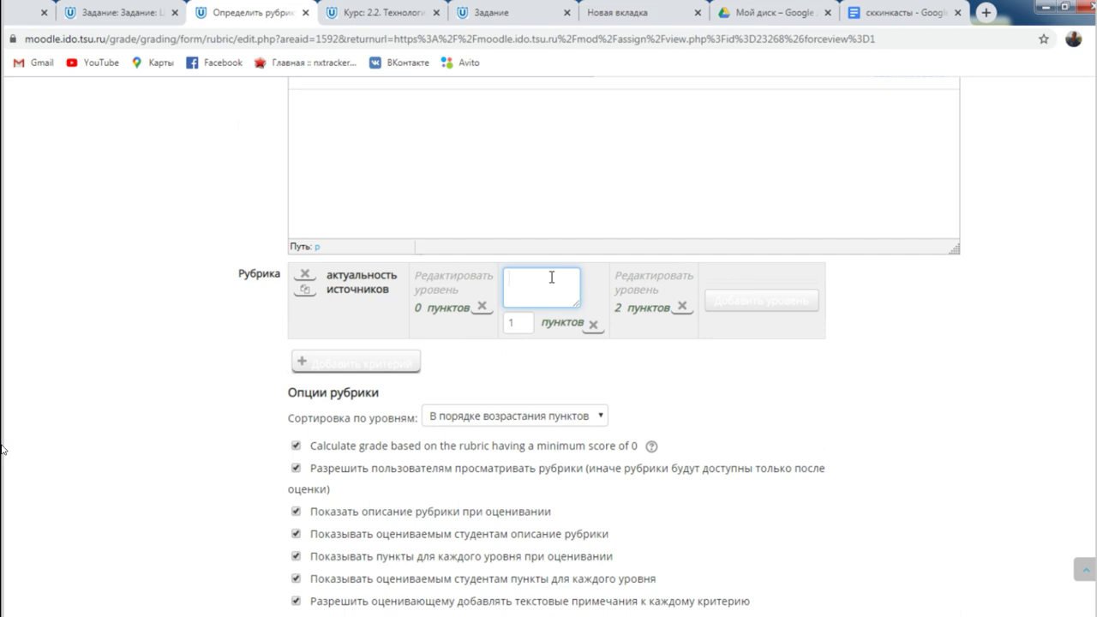
Step: Add four more blank criteria to the rubric below "актуальность источников"
{"action": "left_click", "coordinate": [319, 364]}
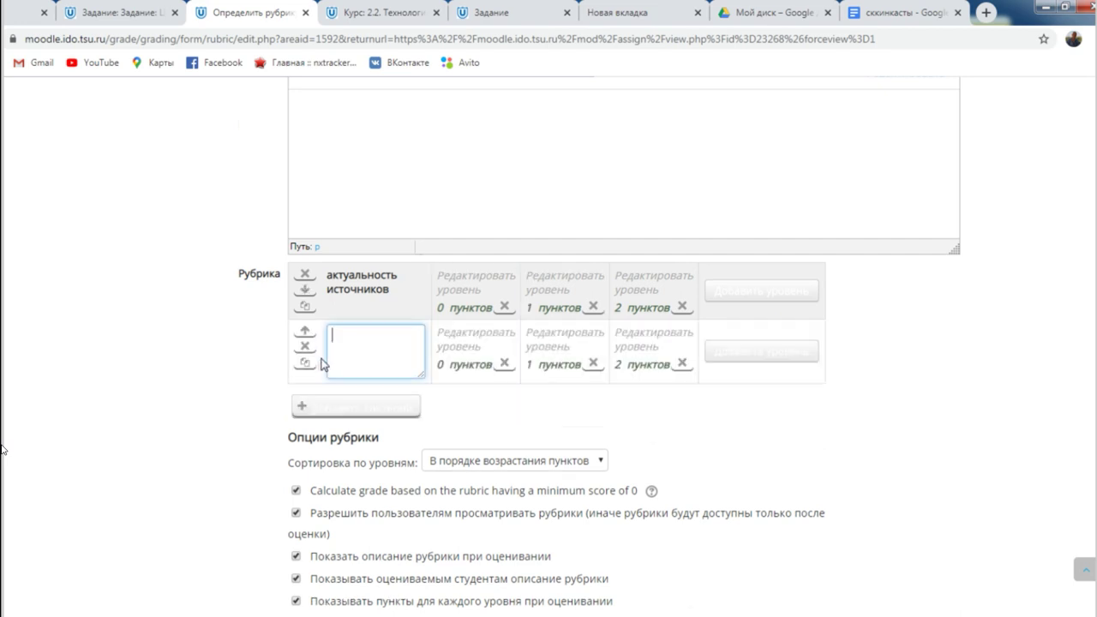
{"action": "left_click", "coordinate": [342, 410]}
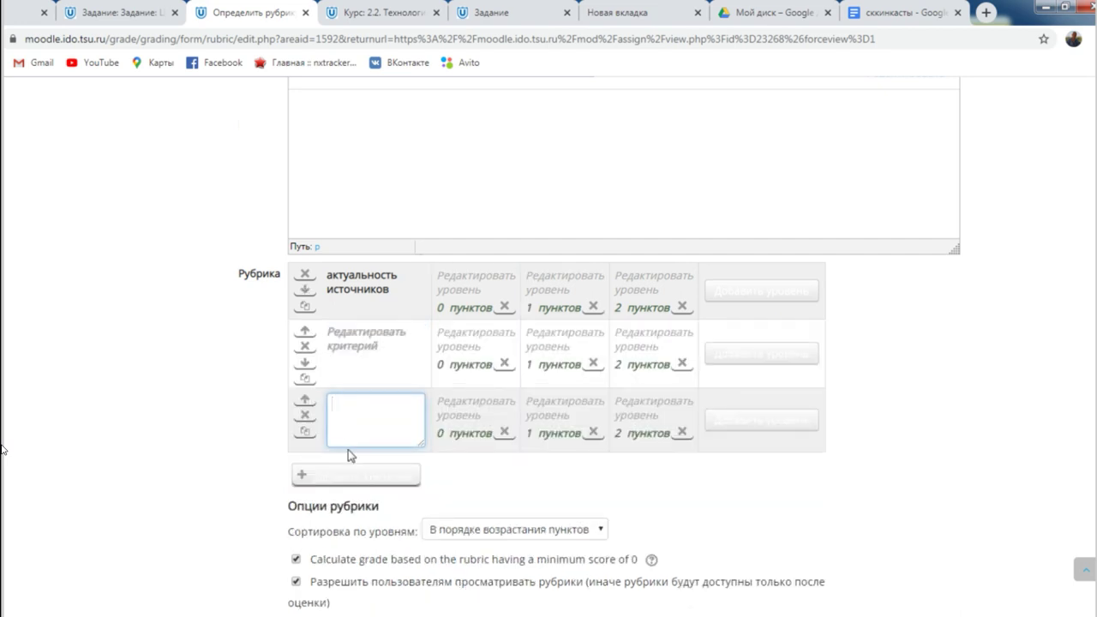
{"action": "left_click", "coordinate": [342, 485]}
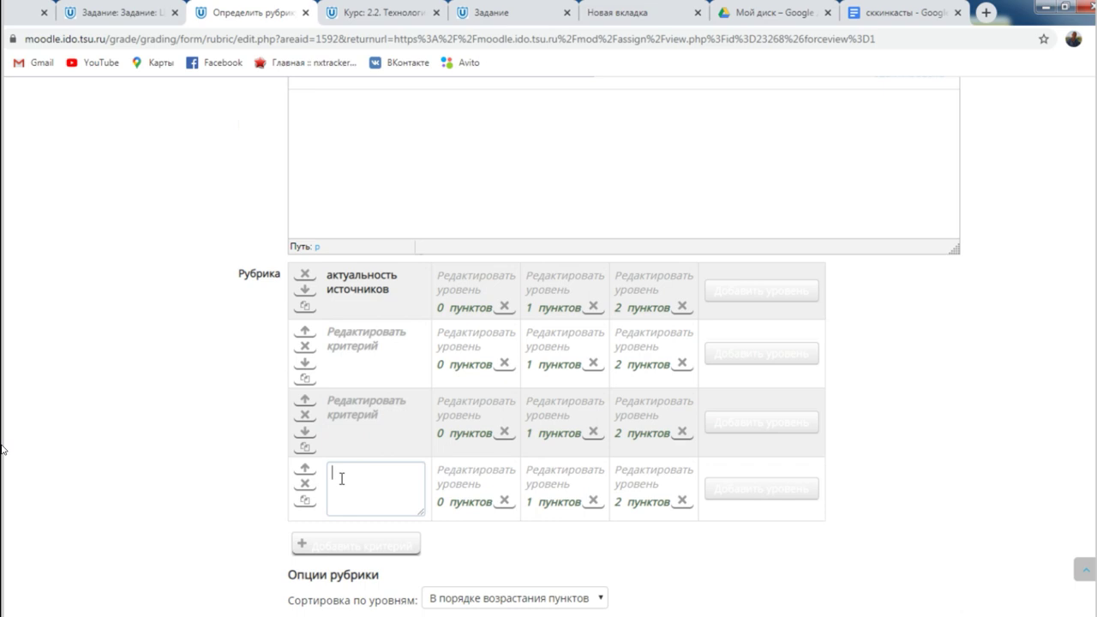
{"action": "left_click", "coordinate": [352, 551]}
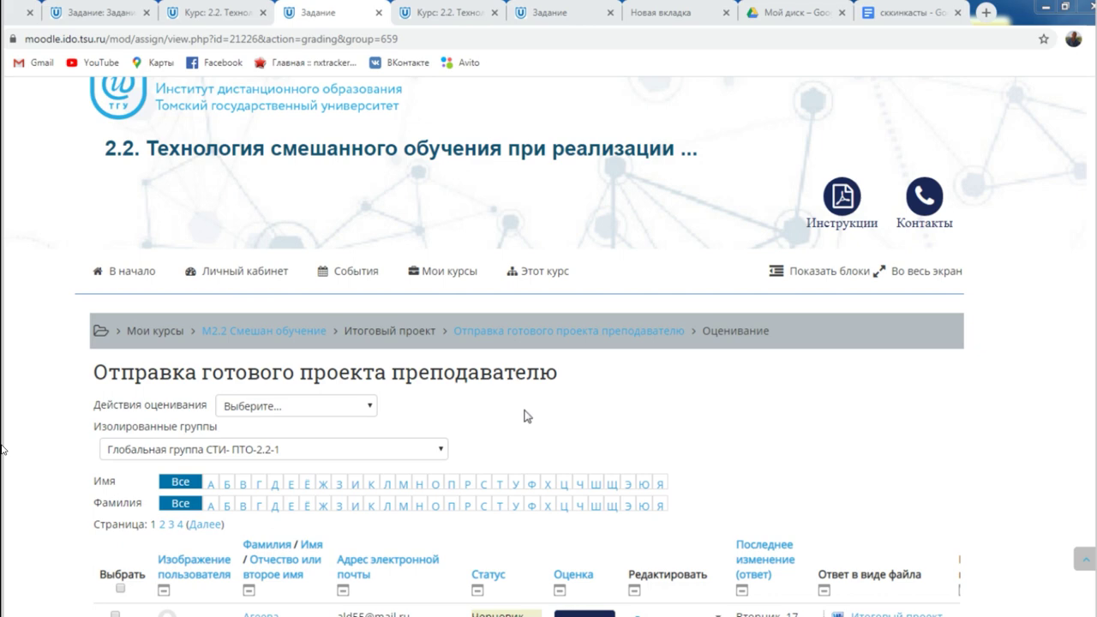
Step: Review the submission statuses and grades in the "Отправка готового проекта преподавателю" grading table
{"action": "scroll", "coordinate": [651, 413], "scroll_direction": "down", "scroll_amount": 4}
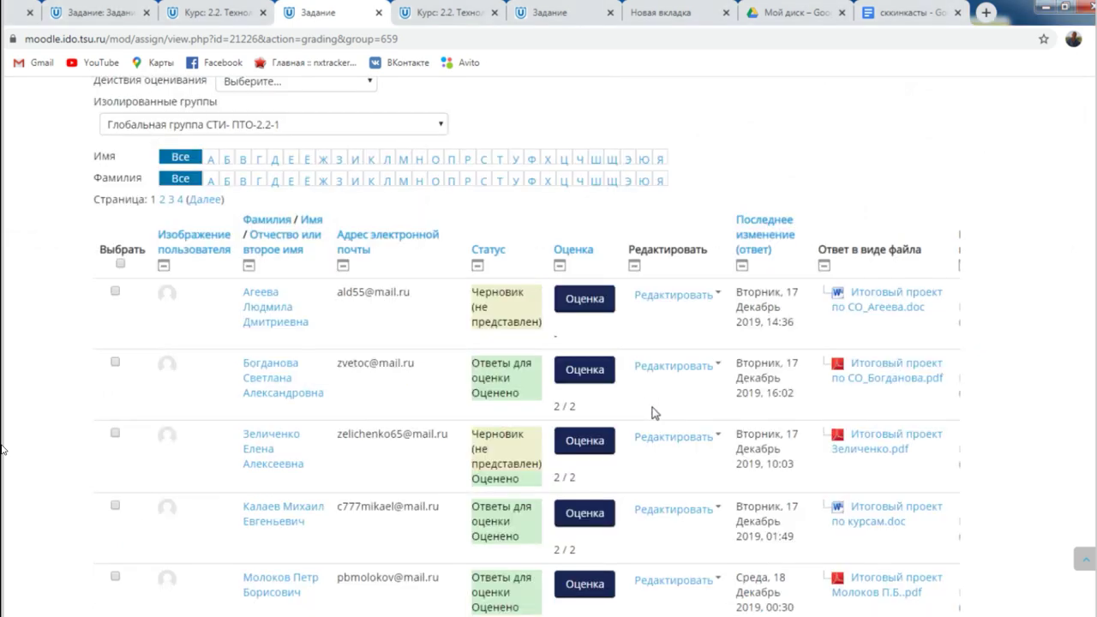
{"action": "scroll", "coordinate": [651, 414], "scroll_direction": "down", "scroll_amount": 2}
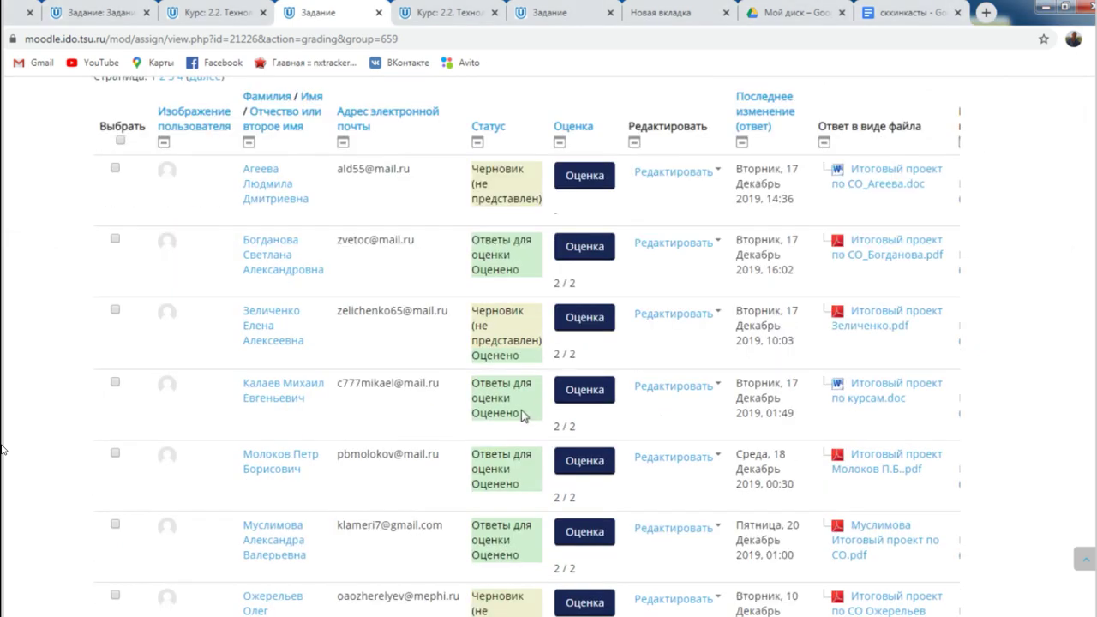
Step: Open the grading page of the submission last modified on 20 December 2019 at 01:00
{"action": "scroll", "coordinate": [521, 410], "scroll_direction": "down", "scroll_amount": 3}
{"action": "scroll", "coordinate": [481, 380], "scroll_direction": "up", "scroll_amount": 2}
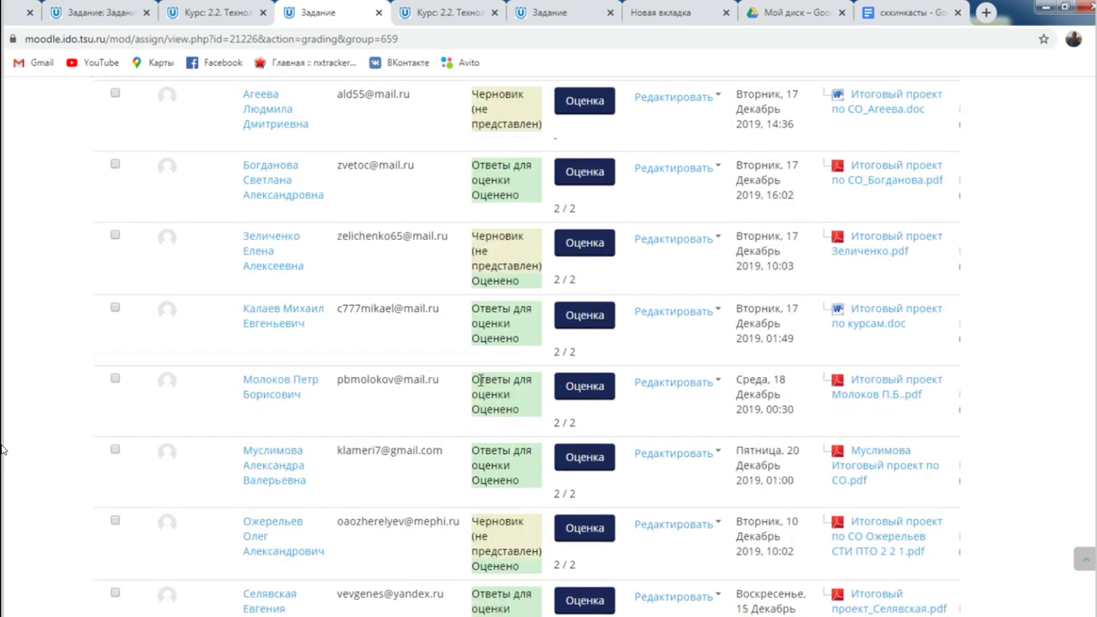
{"action": "scroll", "coordinate": [481, 380], "scroll_direction": "down", "scroll_amount": 2}
{"action": "scroll", "coordinate": [289, 390], "scroll_direction": "up", "scroll_amount": 2}
{"action": "left_click", "coordinate": [592, 458]}
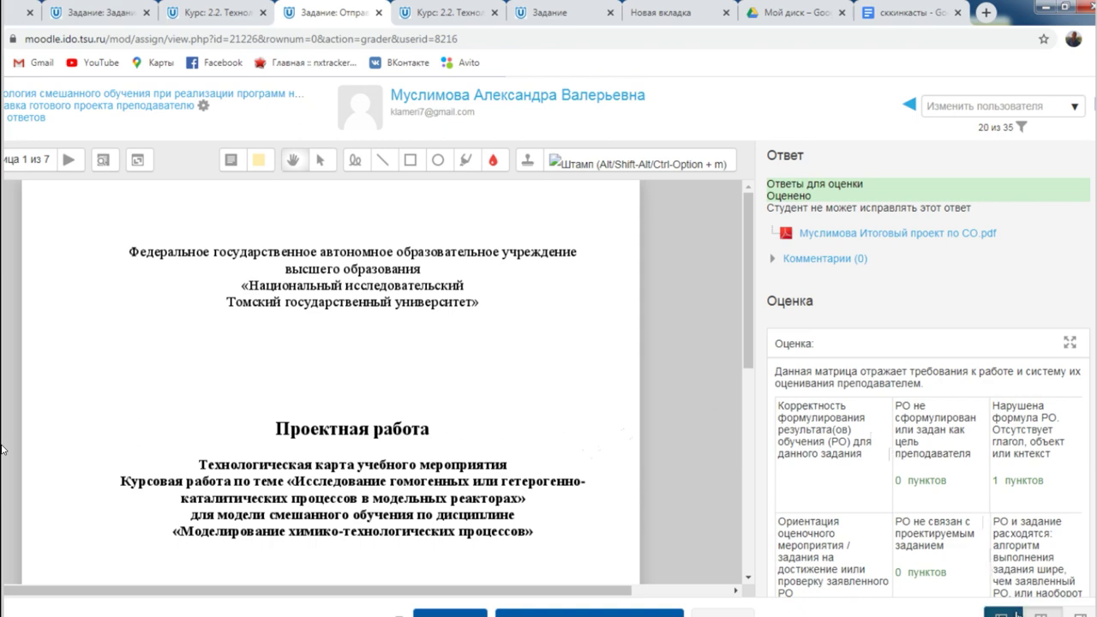
Step: Hide the PDF preview to show only the grading area, and examine the chosen rubric levels and comments for each criterion
{"action": "left_click", "coordinate": [1003, 614]}
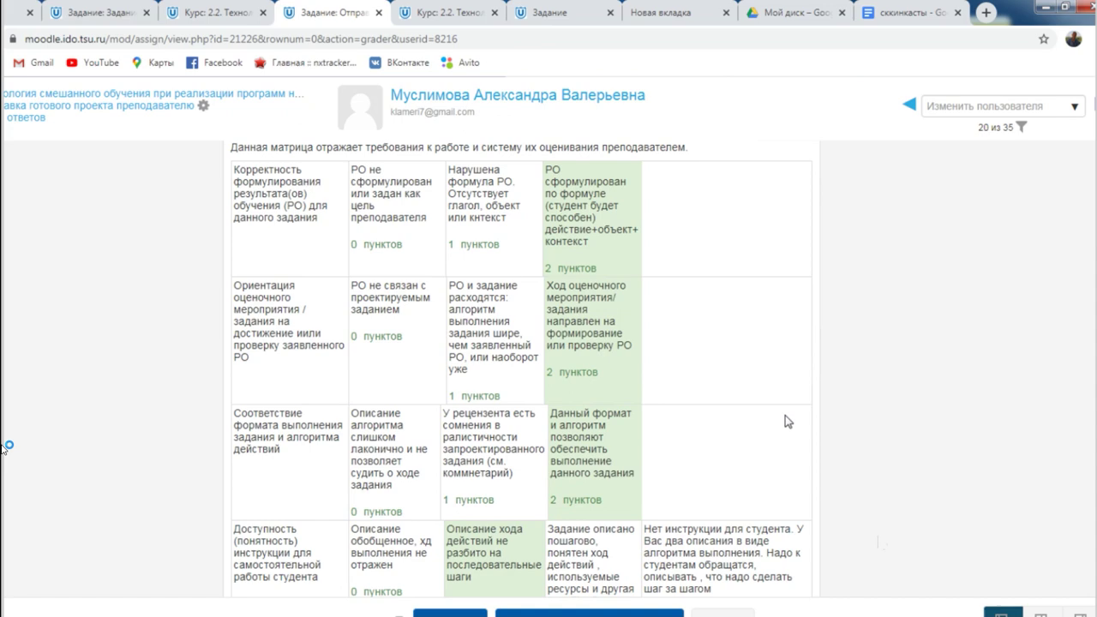
{"action": "scroll", "coordinate": [324, 258], "scroll_direction": "down", "scroll_amount": 2}
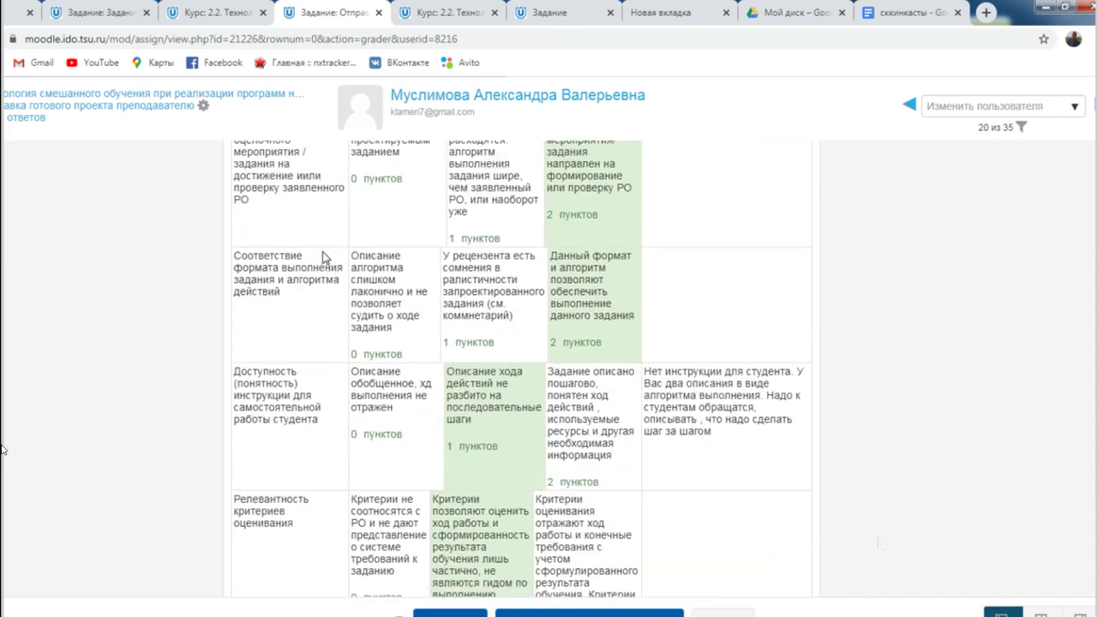
{"action": "scroll", "coordinate": [324, 257], "scroll_direction": "down", "scroll_amount": 2}
{"action": "scroll", "coordinate": [323, 258], "scroll_direction": "up", "scroll_amount": 4}
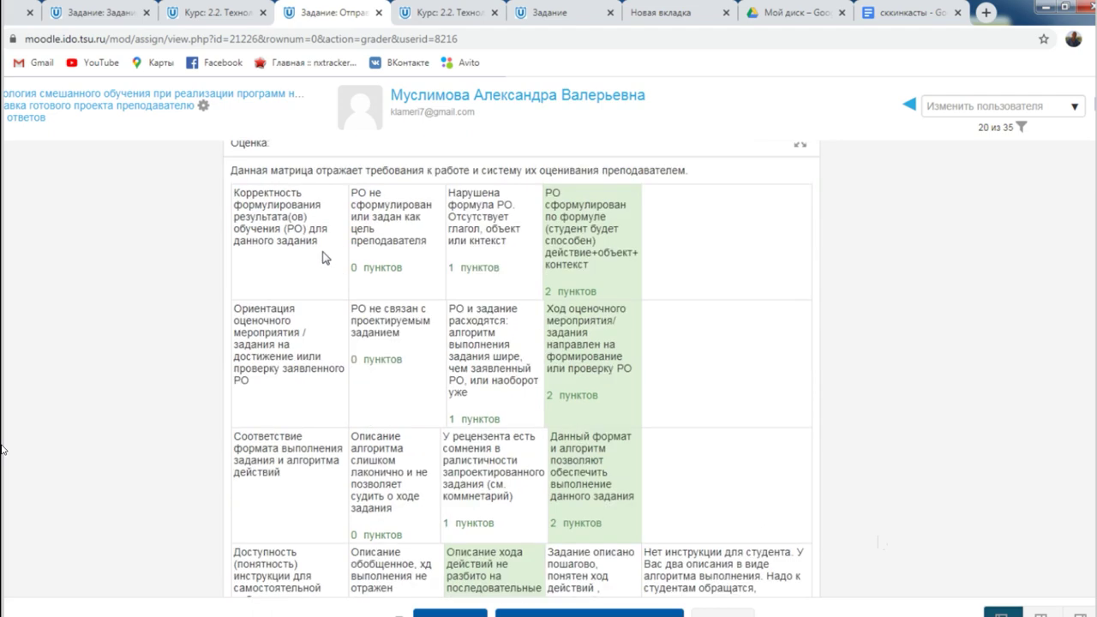
{"action": "scroll", "coordinate": [324, 257], "scroll_direction": "up", "scroll_amount": 1}
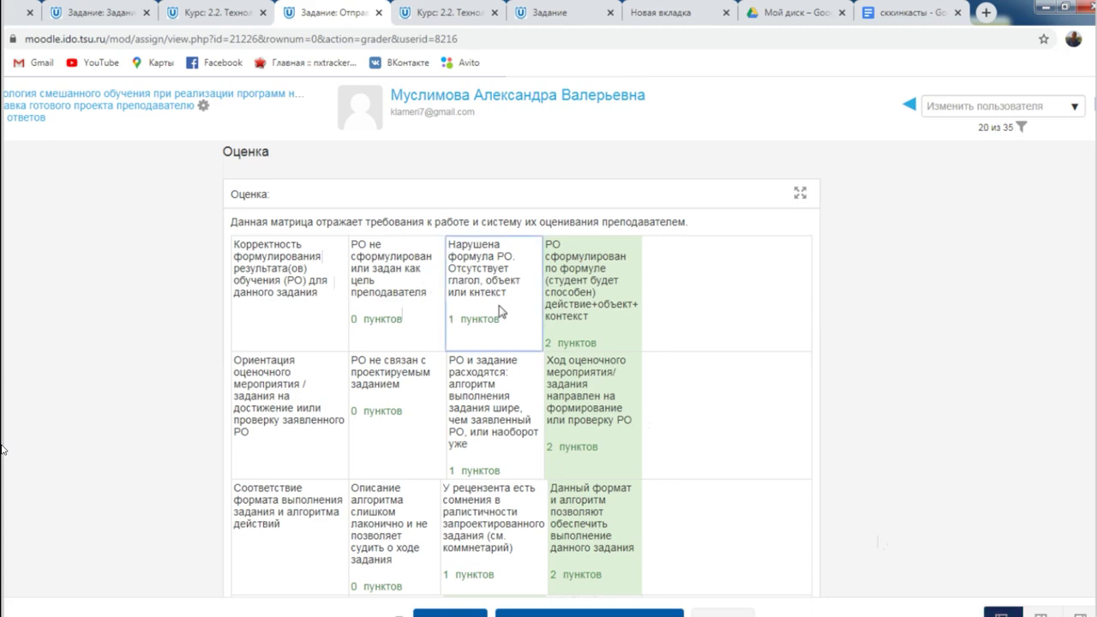
{"action": "scroll", "coordinate": [579, 440], "scroll_direction": "down", "scroll_amount": 3}
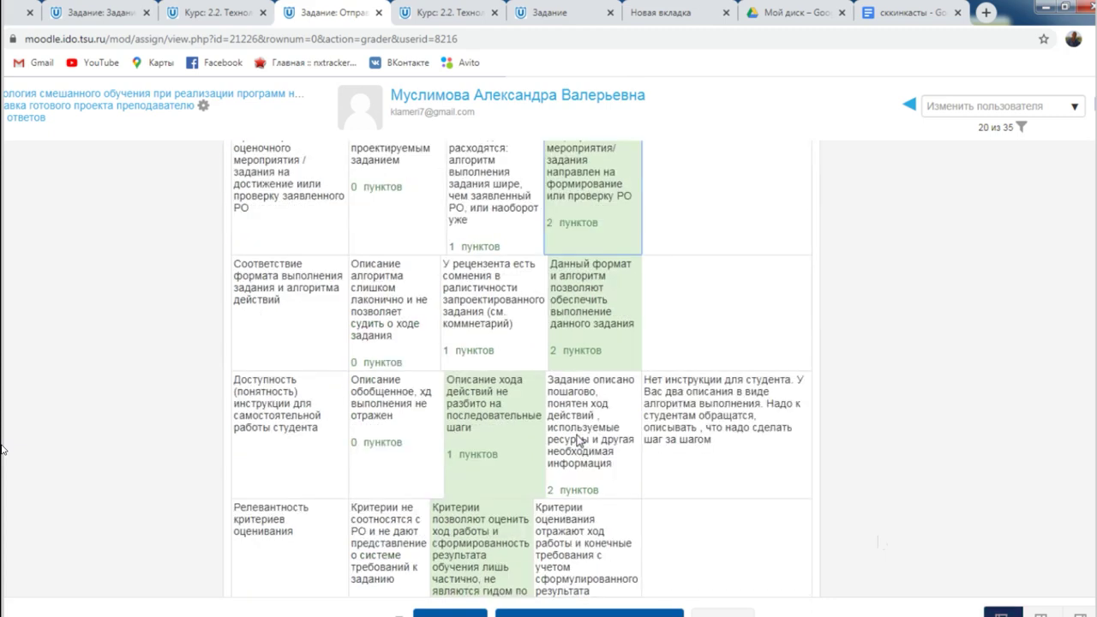
{"action": "scroll", "coordinate": [481, 506], "scroll_direction": "down", "scroll_amount": 3}
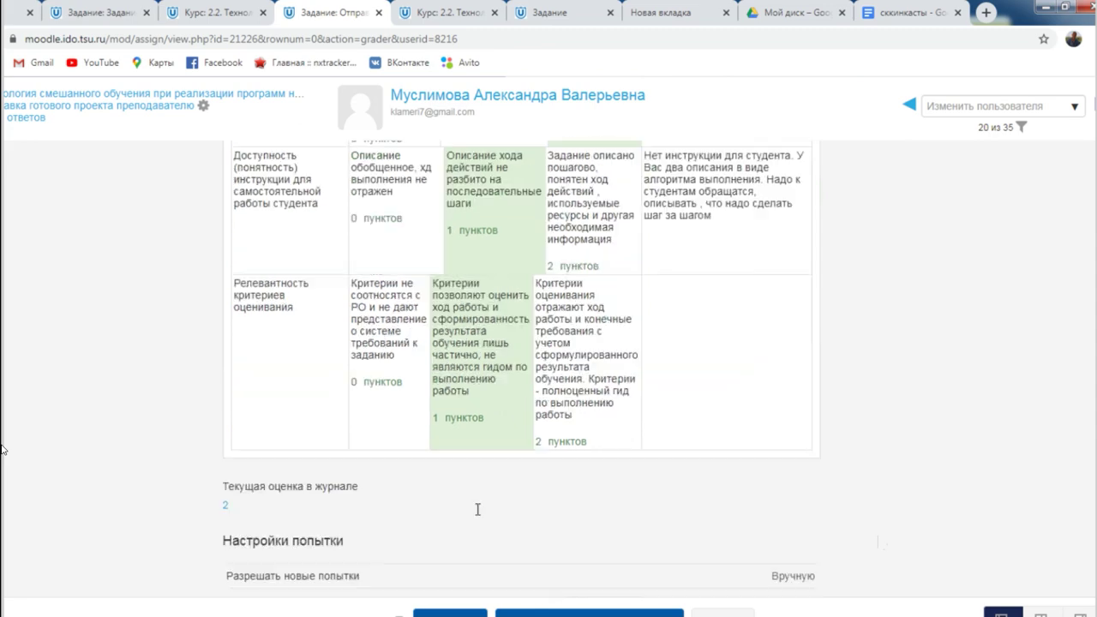
{"action": "scroll", "coordinate": [481, 506], "scroll_direction": "up", "scroll_amount": 2}
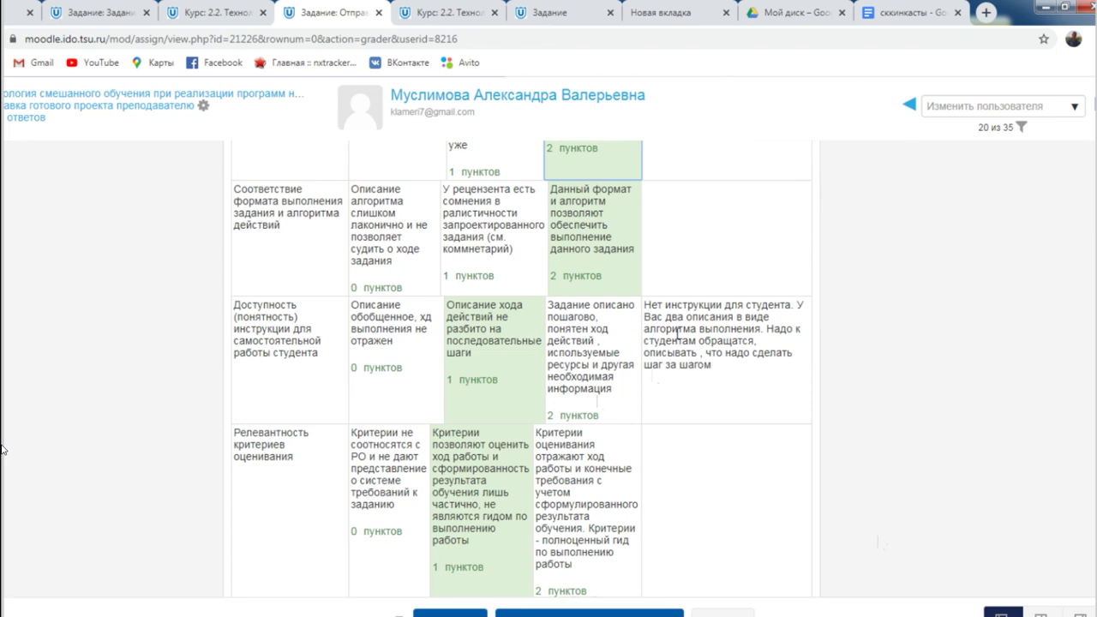
Step: Switch to the student's view of the assignment and examine the grading criteria and the completed rubric under "Отзыв"
{"action": "left_click", "coordinate": [672, 318]}
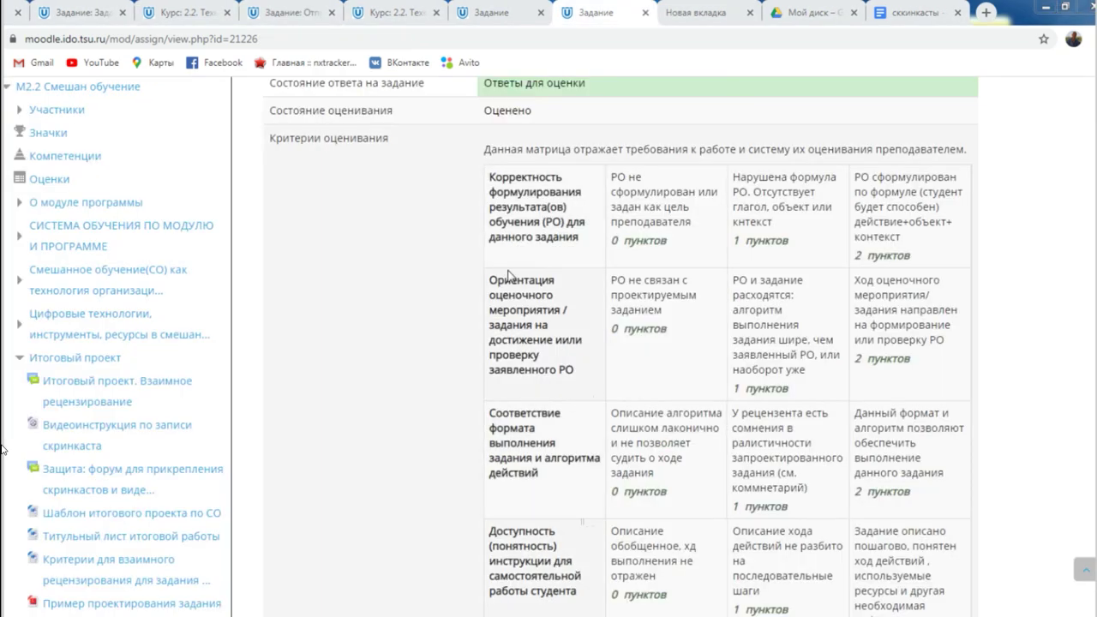
{"action": "scroll", "coordinate": [685, 274], "scroll_direction": "down", "scroll_amount": 6}
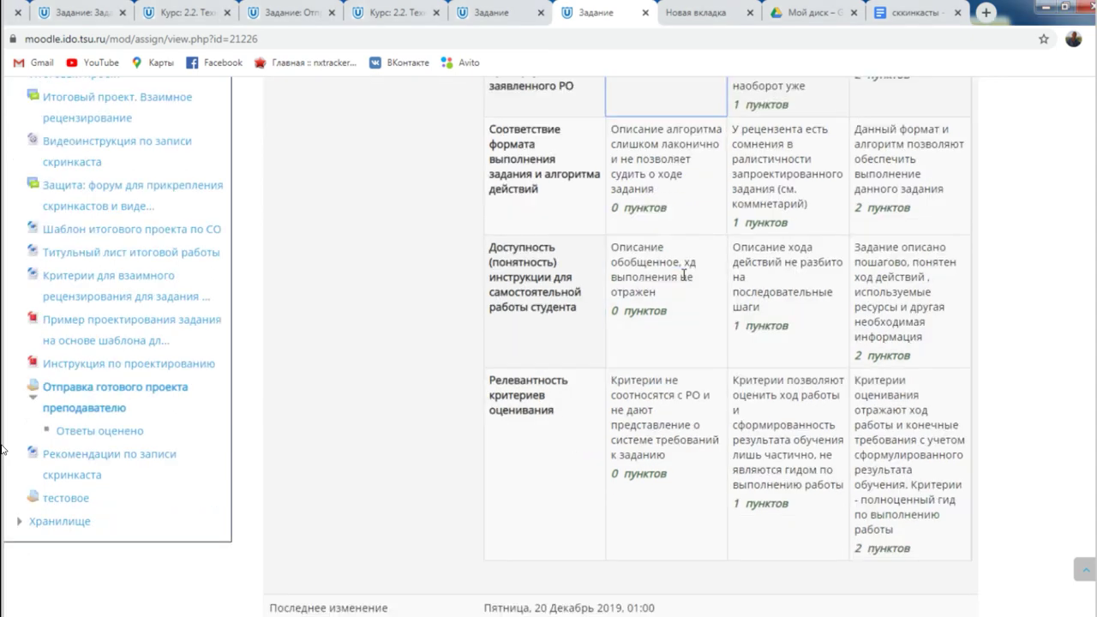
{"action": "scroll", "coordinate": [684, 274], "scroll_direction": "down", "scroll_amount": 5}
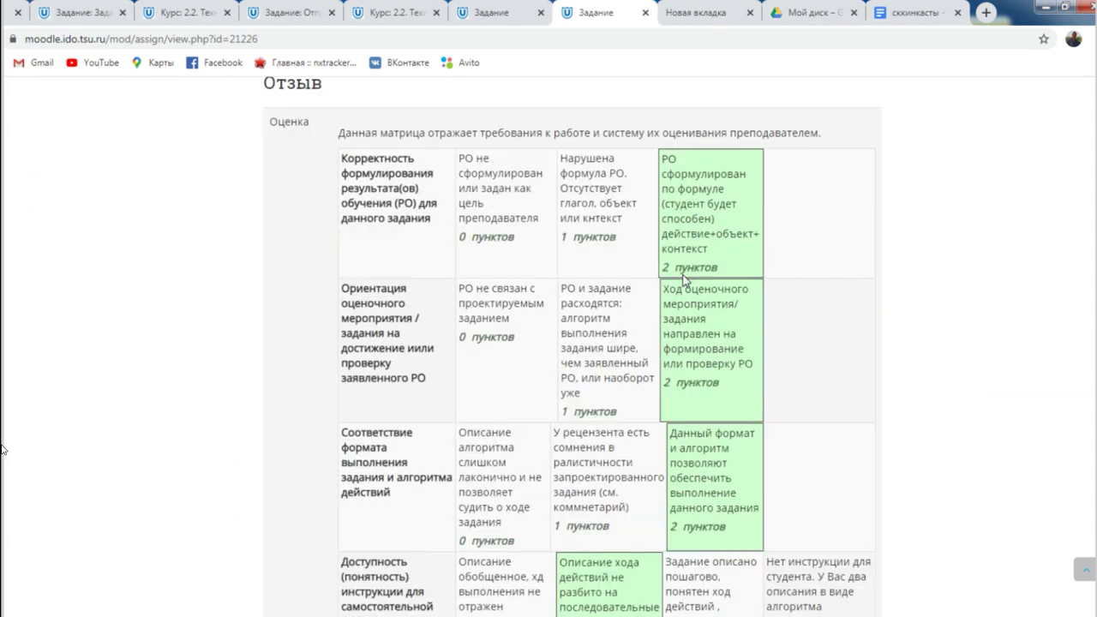
{"action": "scroll", "coordinate": [707, 248], "scroll_direction": "down", "scroll_amount": 1}
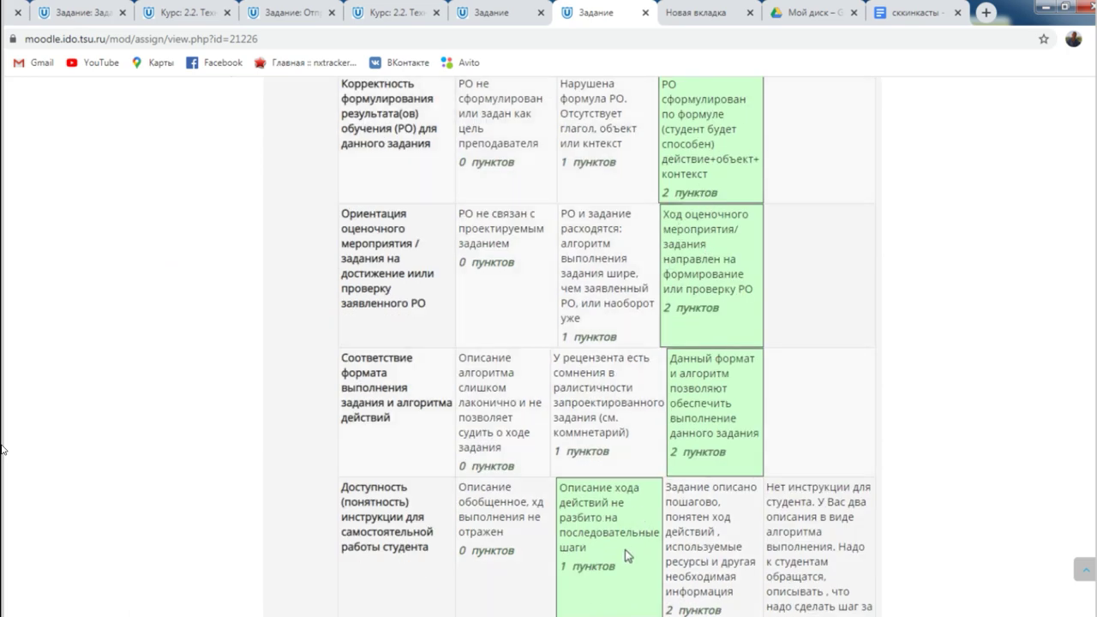
{"action": "scroll", "coordinate": [625, 550], "scroll_direction": "down", "scroll_amount": 2}
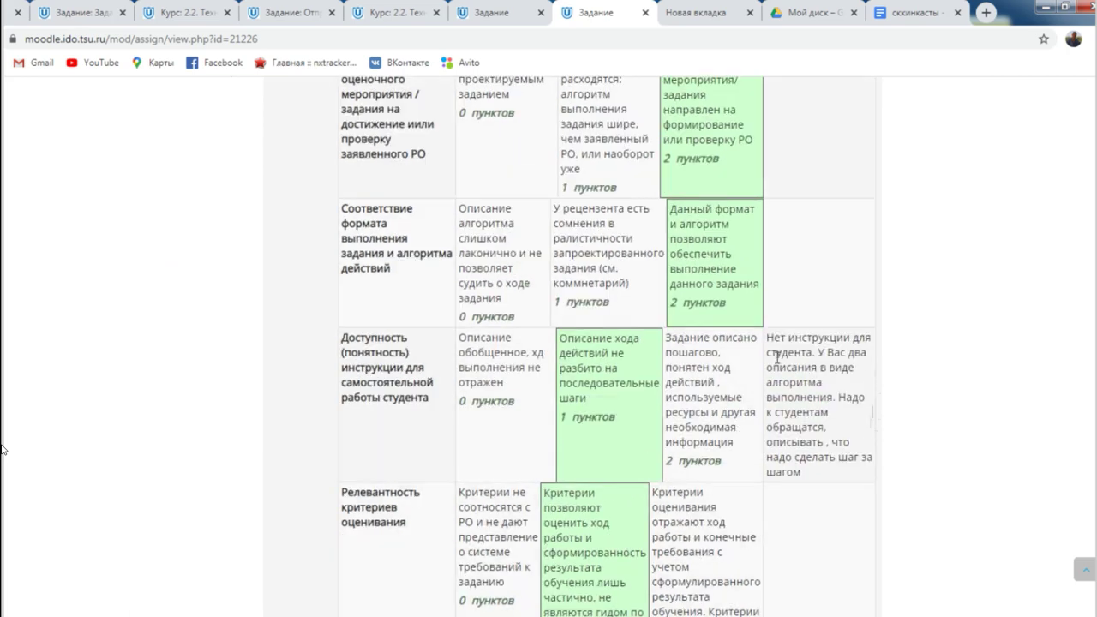